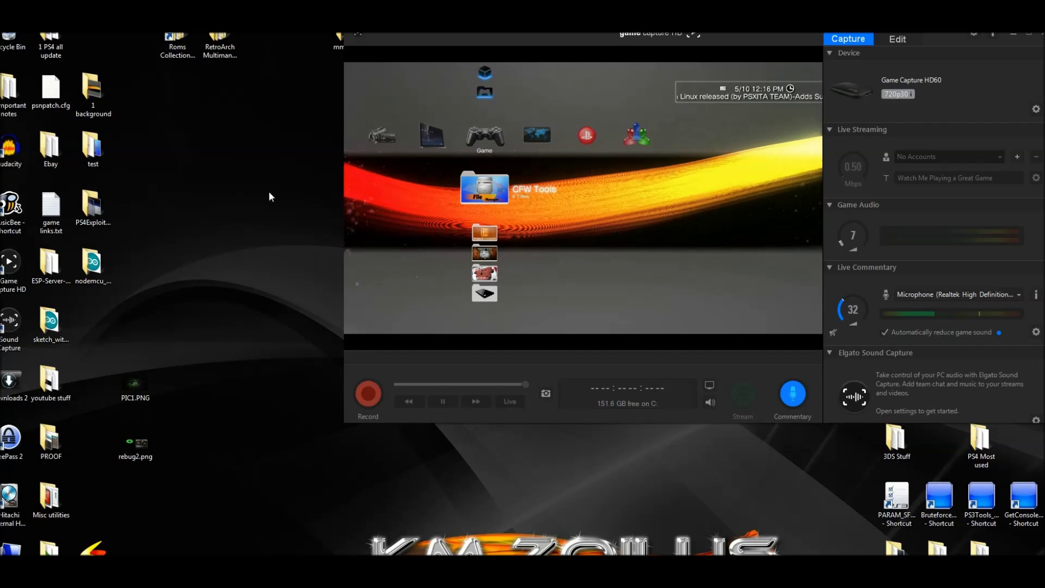
Switch to the browser and review the system requirements and free download on the getpaint.net download page
key("super+d")
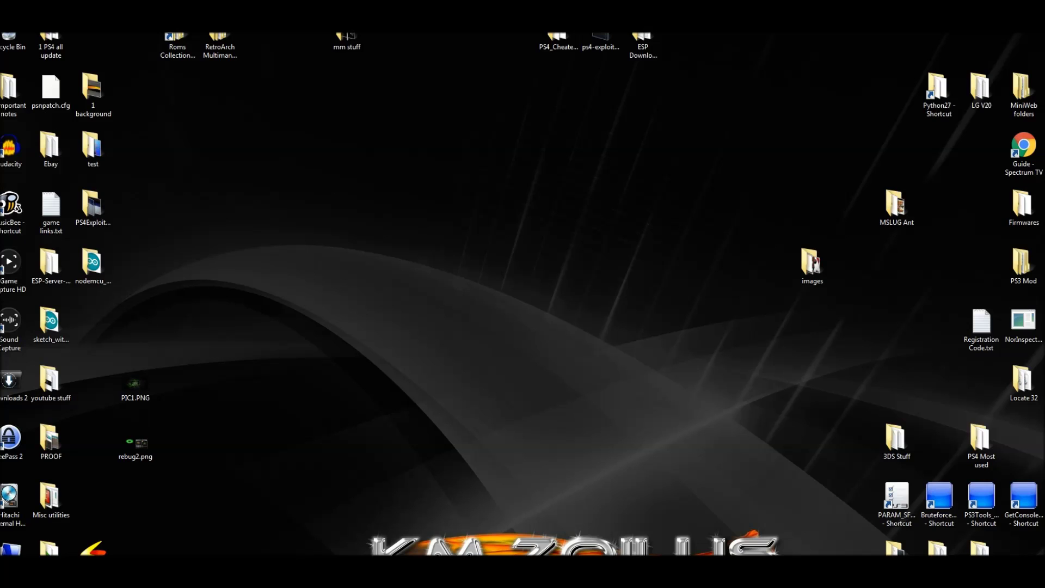
left_click(278, 520)
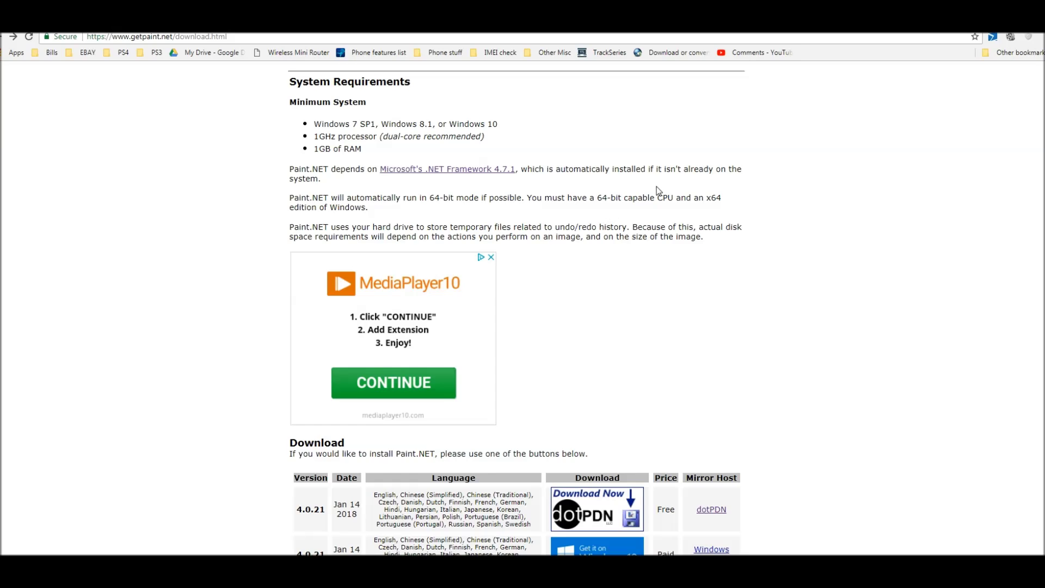
scroll(678, 221, "up", 1)
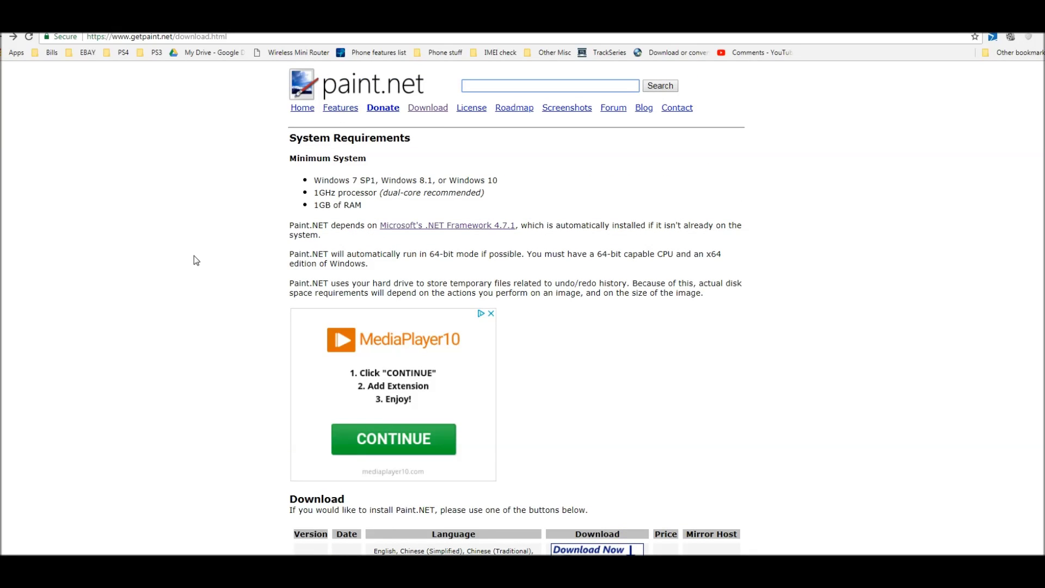
scroll(719, 272, "down", 2)
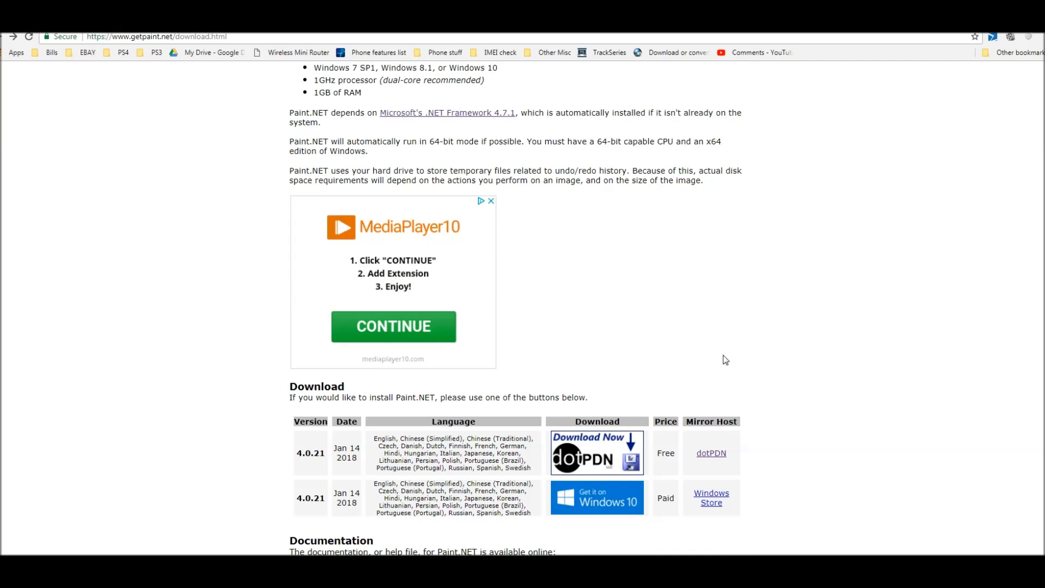
scroll(721, 370, "down", 1)
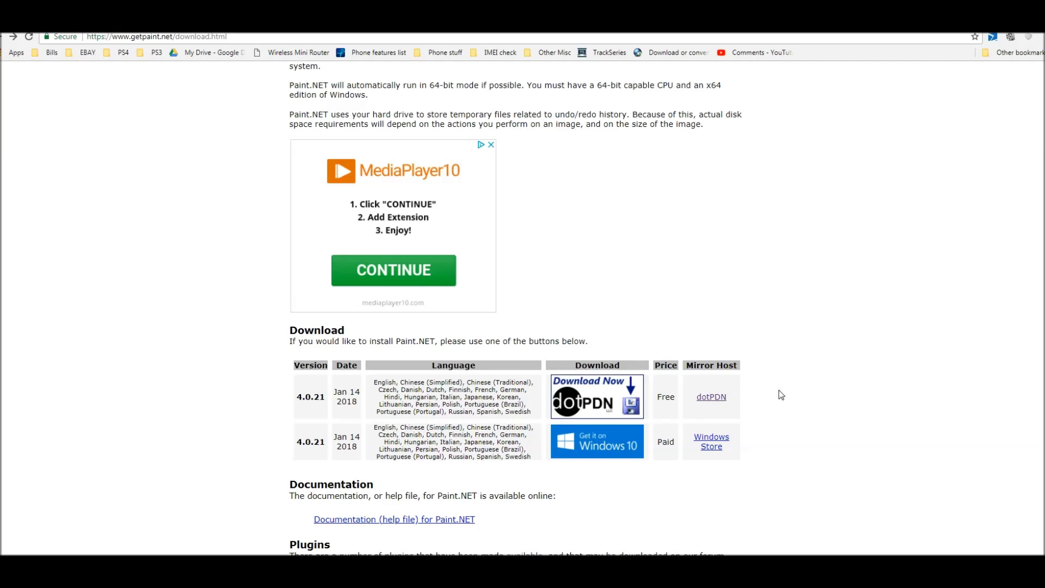
scroll(641, 308, "up", 3)
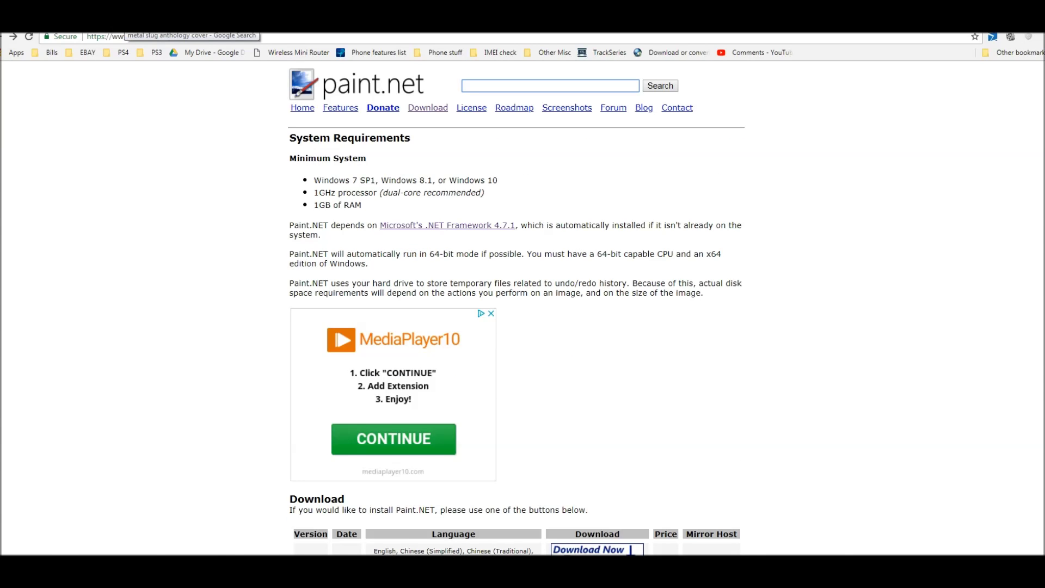
View the Google image results for "metal slug anthology cover" and highlight the game title and "cover" in the query
left_click(131, 27)
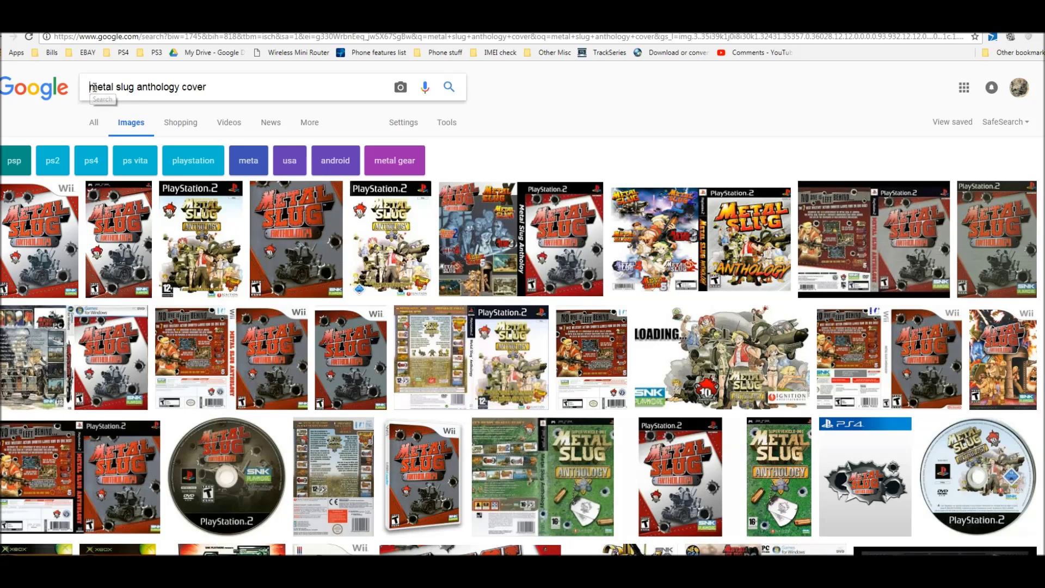
left_click_drag(93, 87, 174, 88)
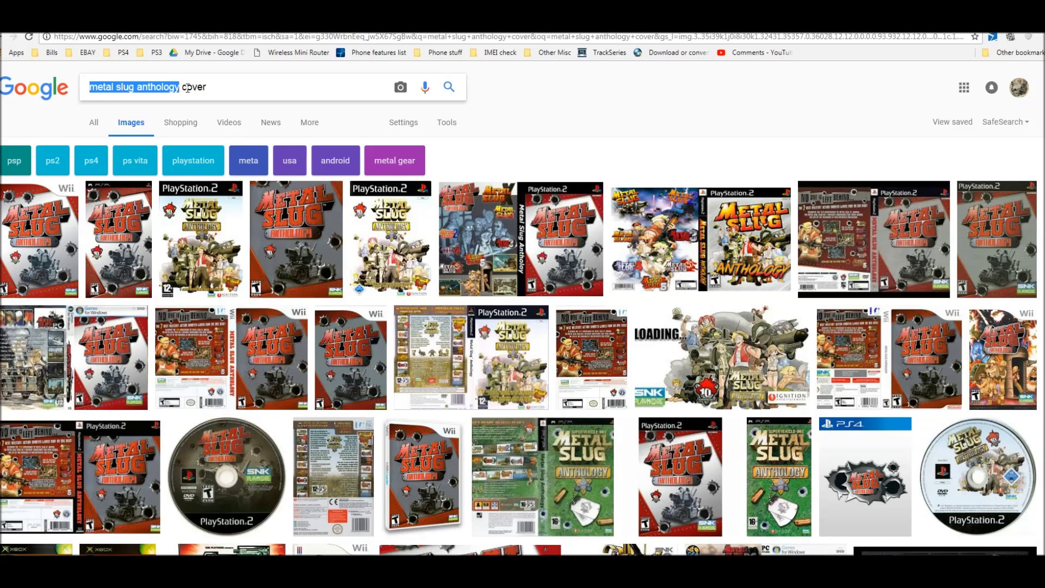
left_click(191, 87)
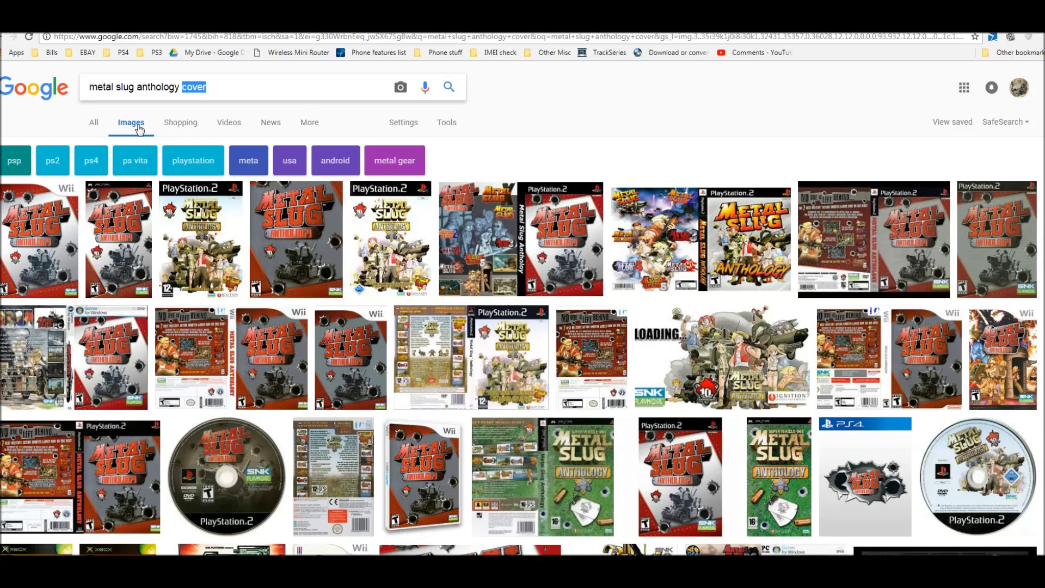
left_click(709, 139)
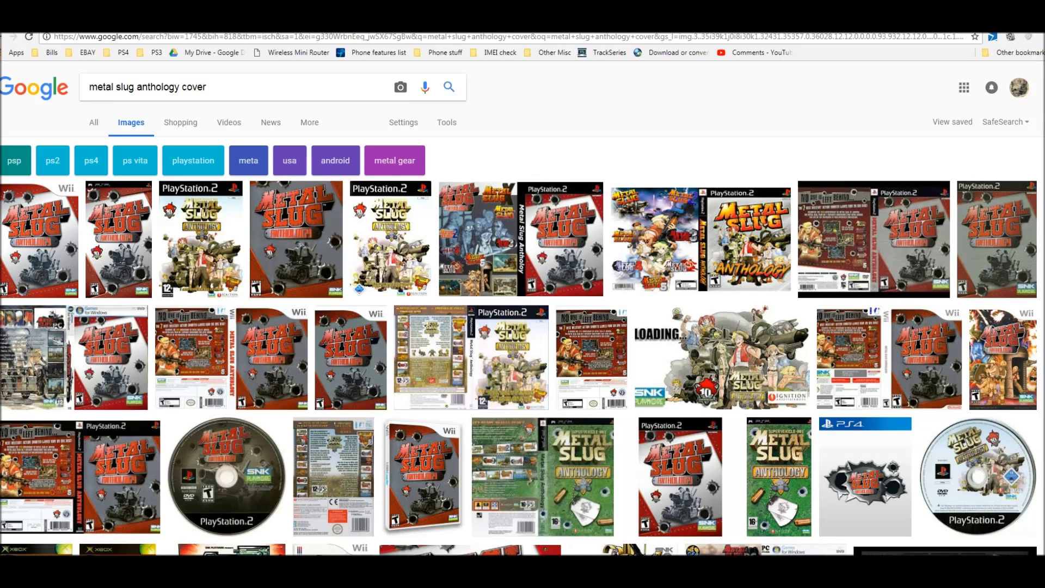
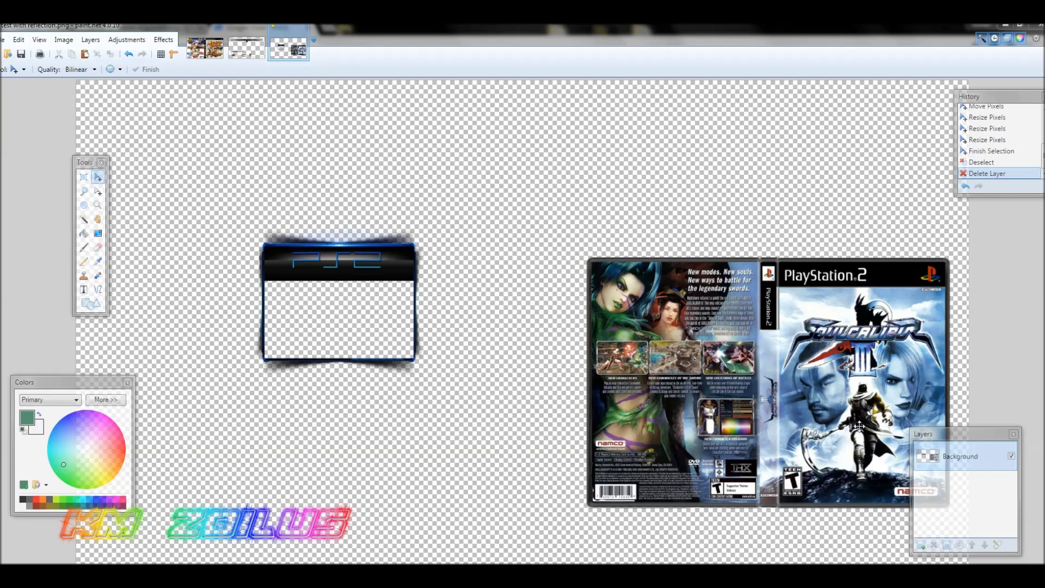
Move the Layers and History windows away from their original places so both are fully accessible
left_click_drag(978, 441, 993, 413)
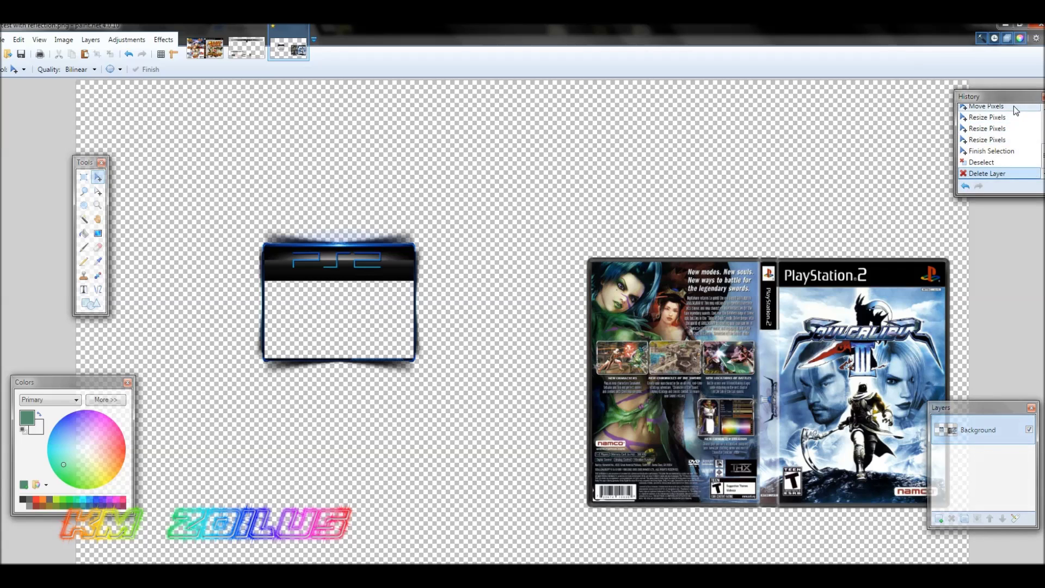
left_click_drag(1009, 96, 937, 121)
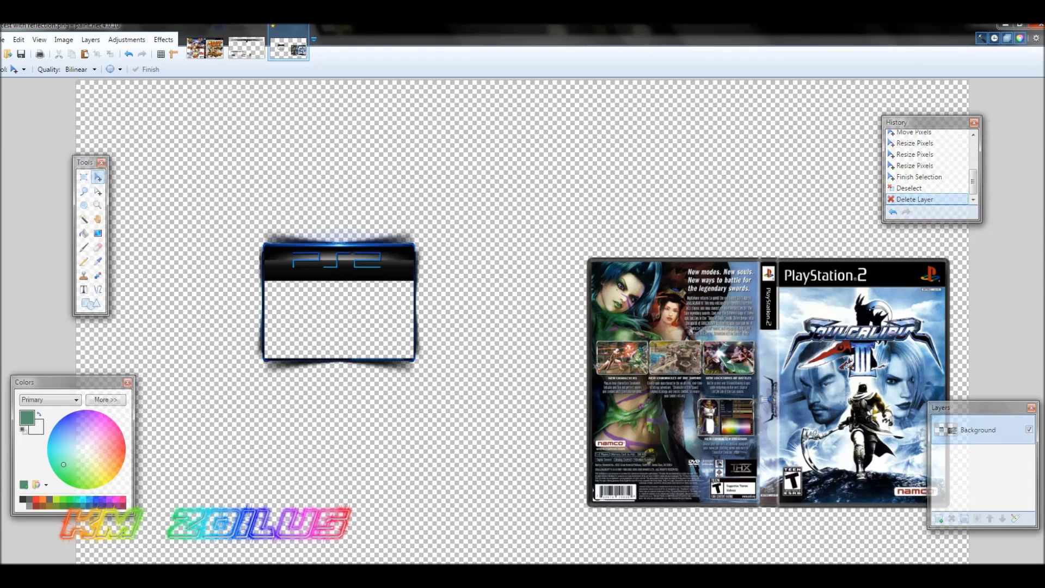
Hide and re-show the Colors, Layers, History and Tools windows, and move History over the canvas's upper-right corner
left_click(1019, 38)
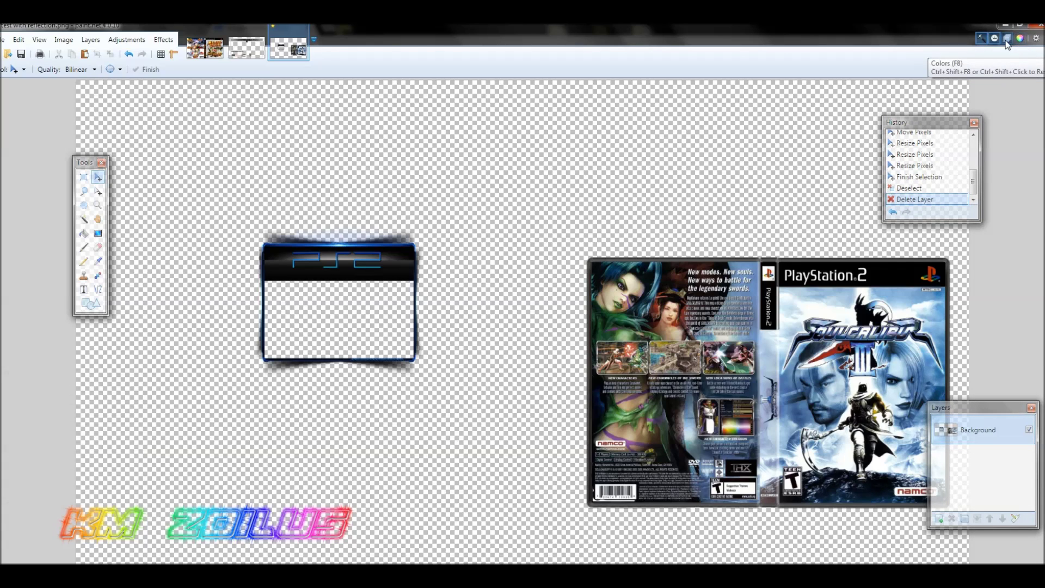
left_click(1007, 38)
left_click(995, 39)
left_click(982, 39)
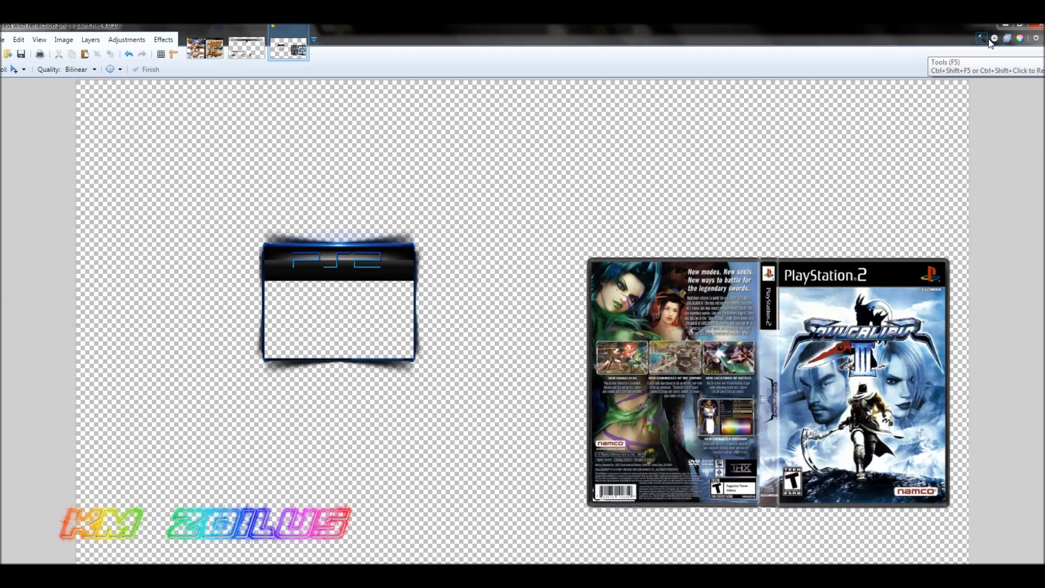
left_click(994, 38)
left_click(981, 38)
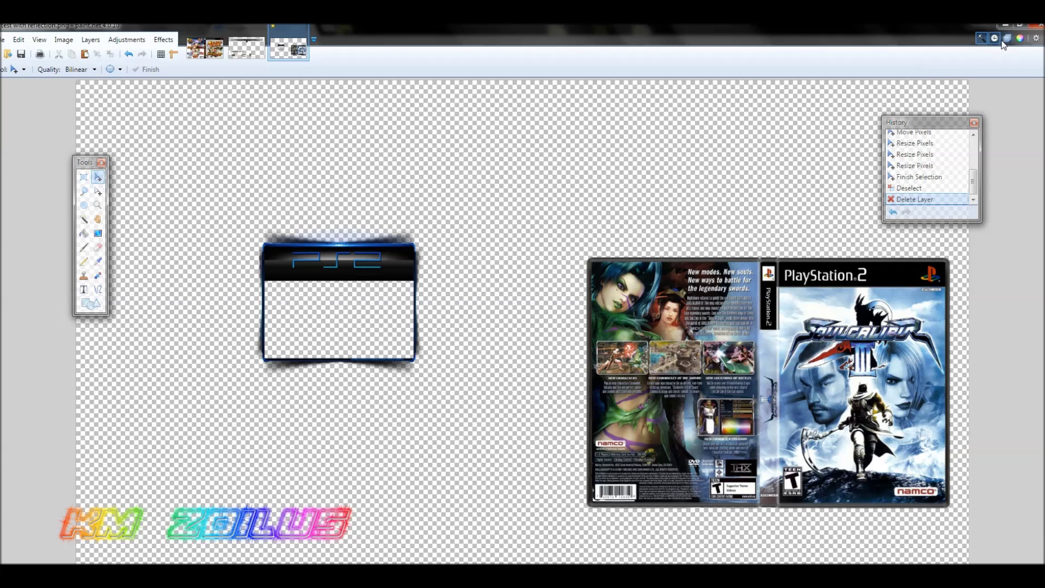
left_click(1007, 38)
left_click(1019, 38)
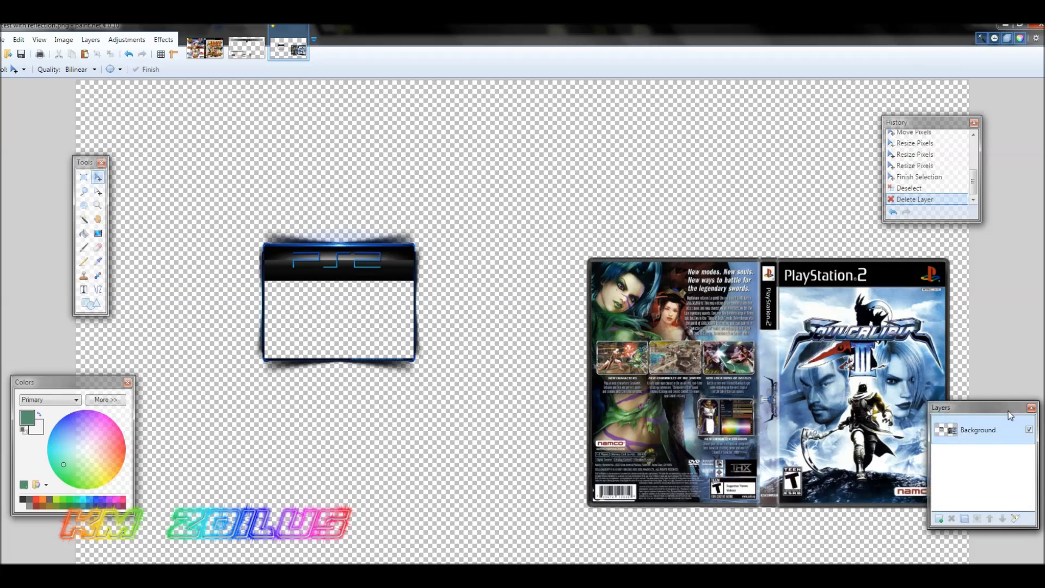
left_click_drag(946, 123, 985, 101)
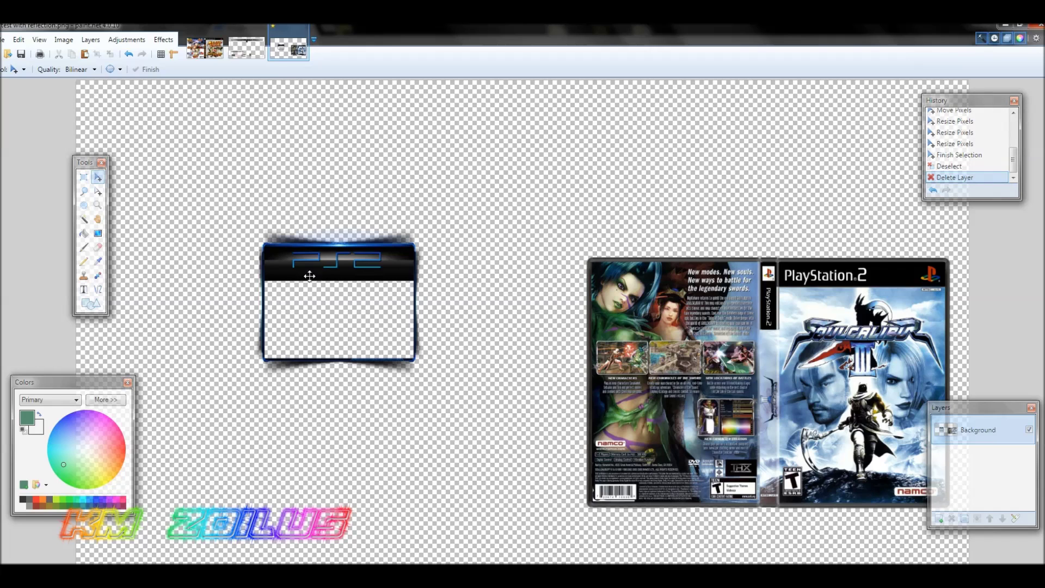
Copy the entire Metal Slug Anthology cover and paste it into a new layer of the PS2 template image
left_click(220, 53)
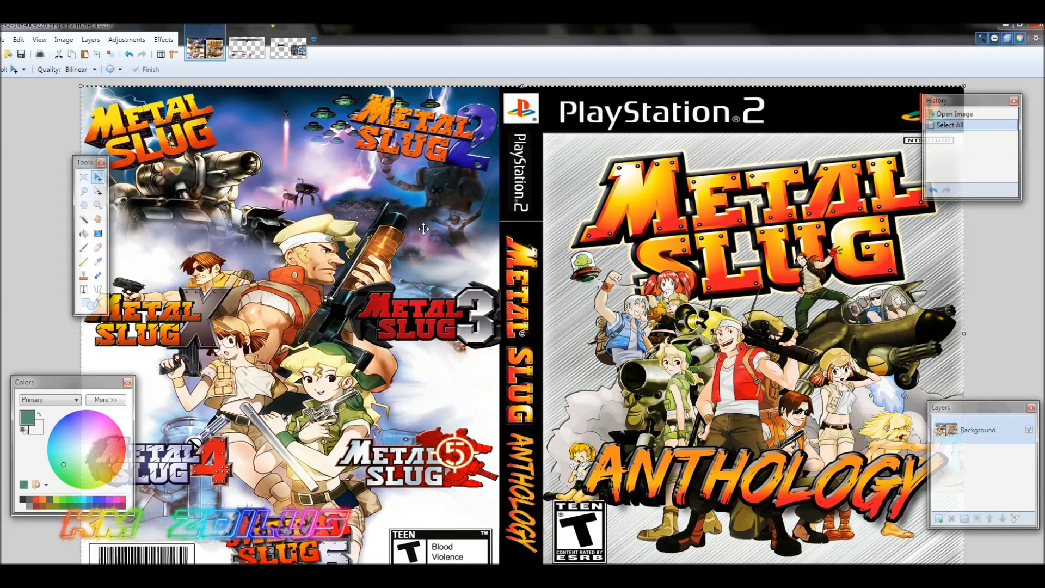
key("ctrl+a")
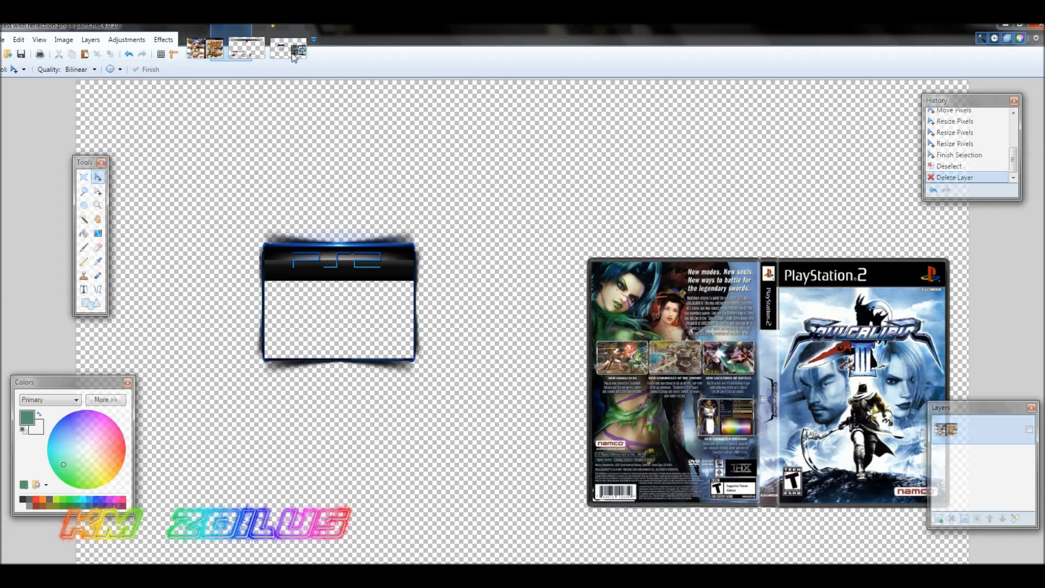
left_click(289, 48)
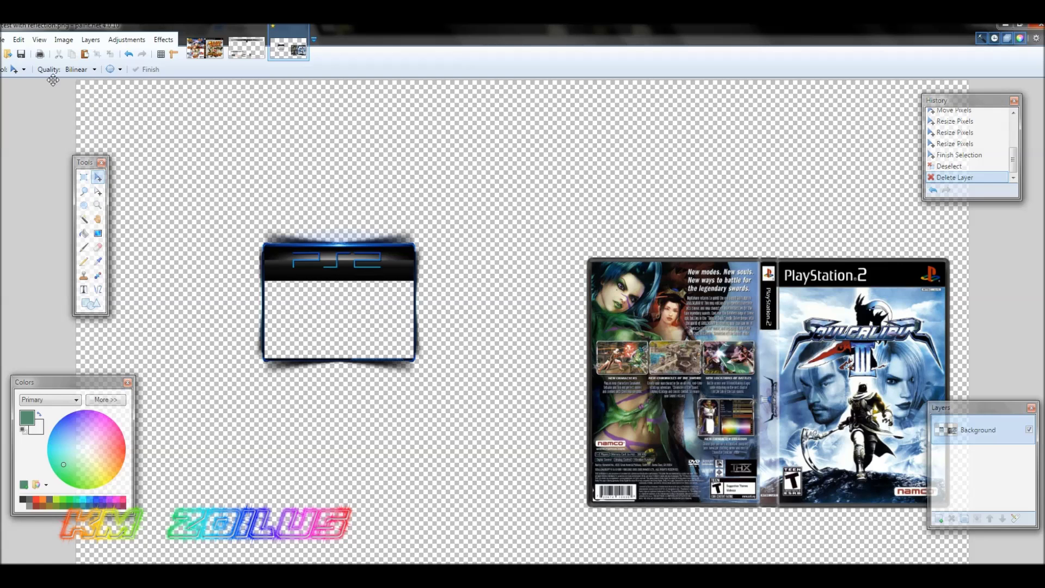
left_click(18, 39)
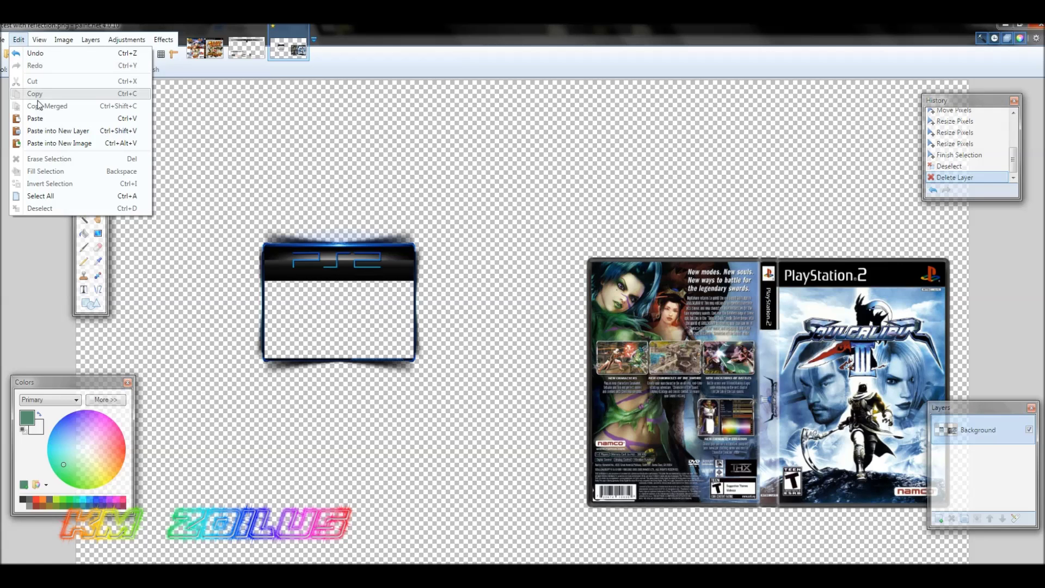
left_click(59, 136)
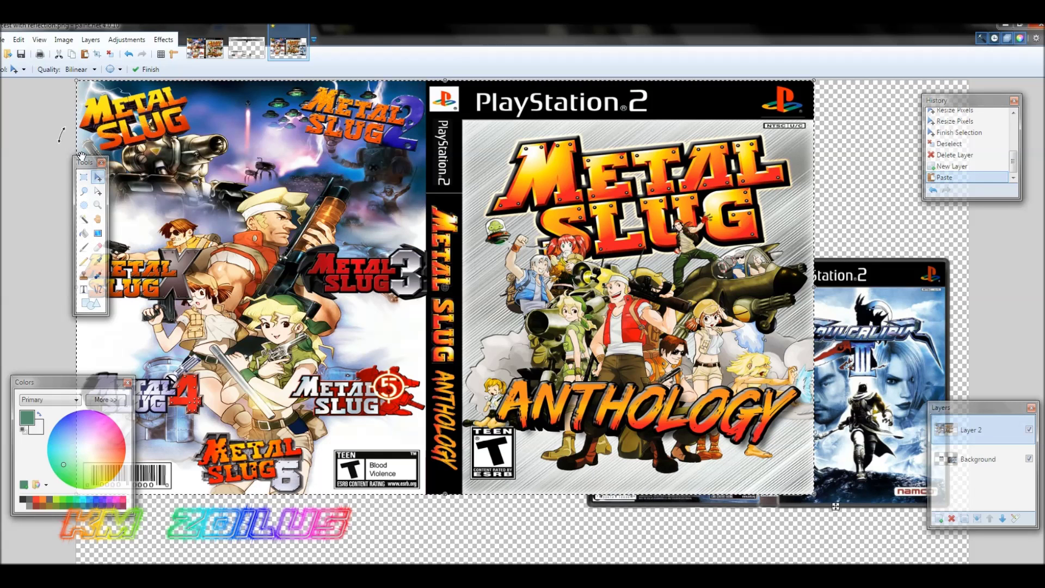
Shrink the pasted Metal Slug cover proportionally and place it over the Soulcalibur III case, moving the Layers window clear of it
left_click_drag(454, 212, 507, 238)
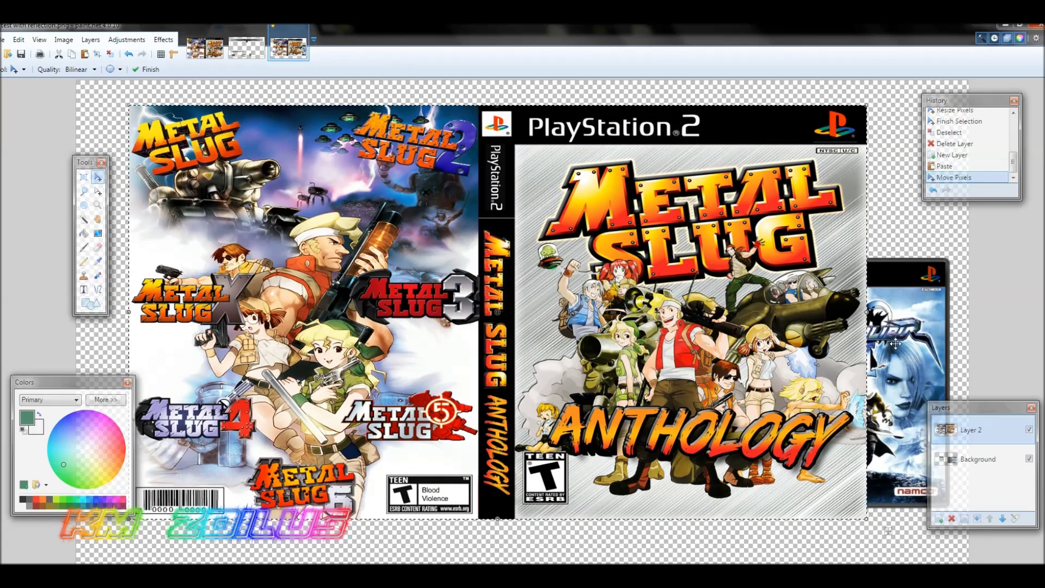
left_click_drag(875, 111, 603, 245)
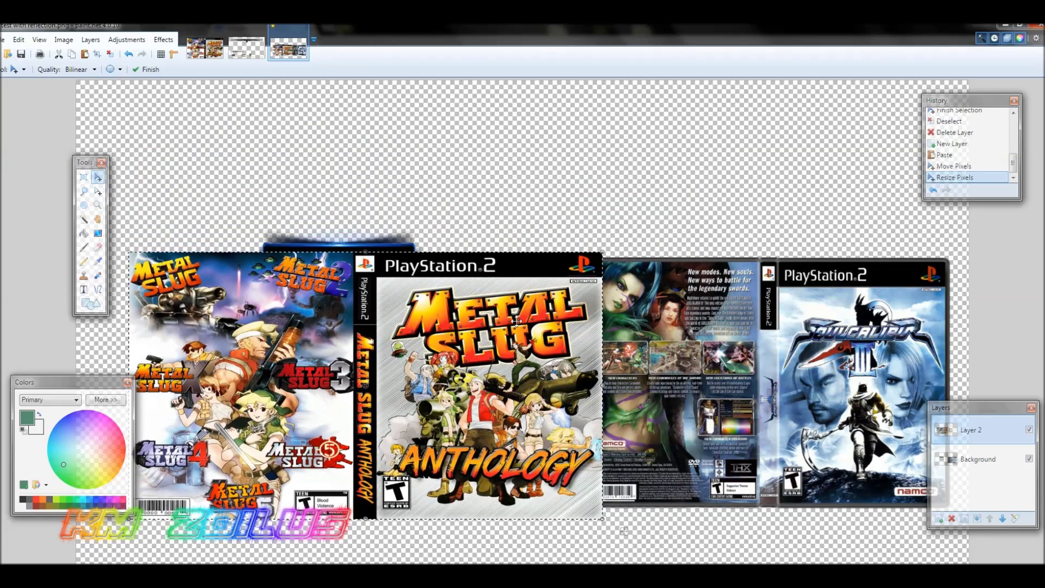
left_click_drag(528, 319, 861, 343)
left_click_drag(997, 411, 675, 117)
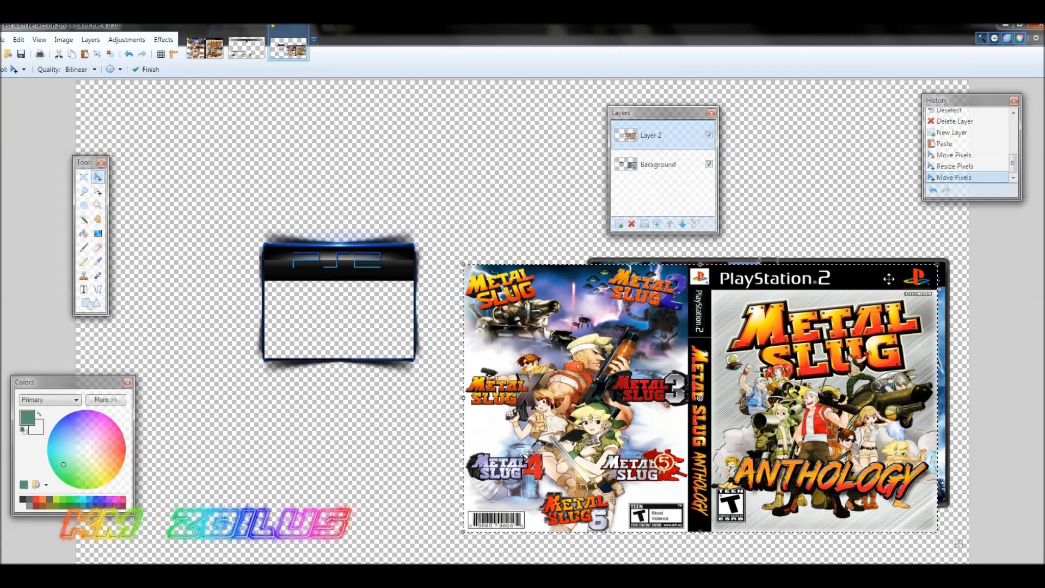
left_click_drag(888, 278, 896, 278)
Resize the Metal Slug cover's bottom, left and top edges to fit inside the Soulcalibur III case frame, and deselect it
left_click_drag(710, 531, 716, 503)
left_click_drag(472, 383, 590, 383)
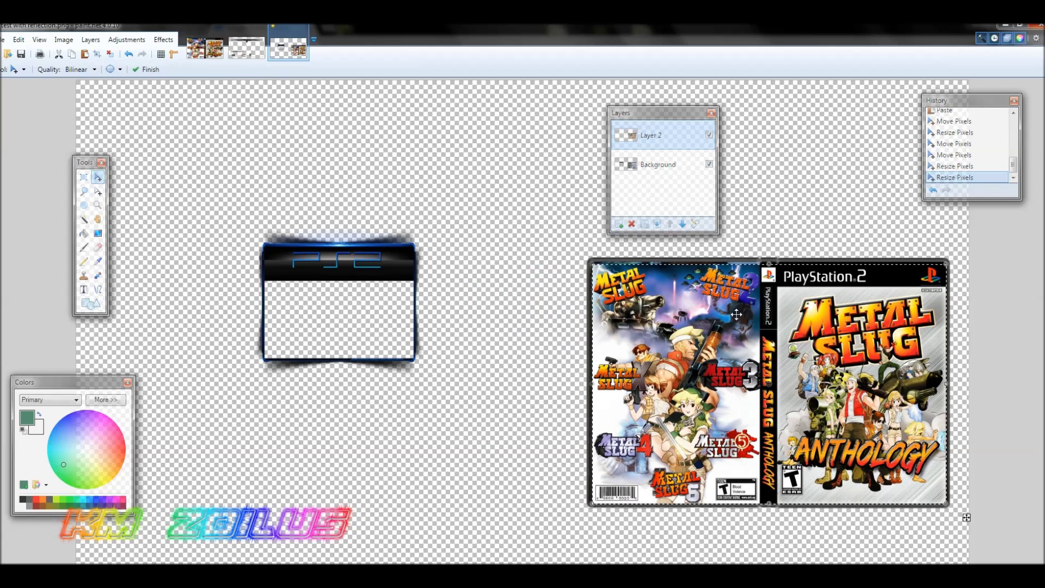
left_click_drag(770, 263, 770, 262)
left_click_drag(769, 505, 769, 502)
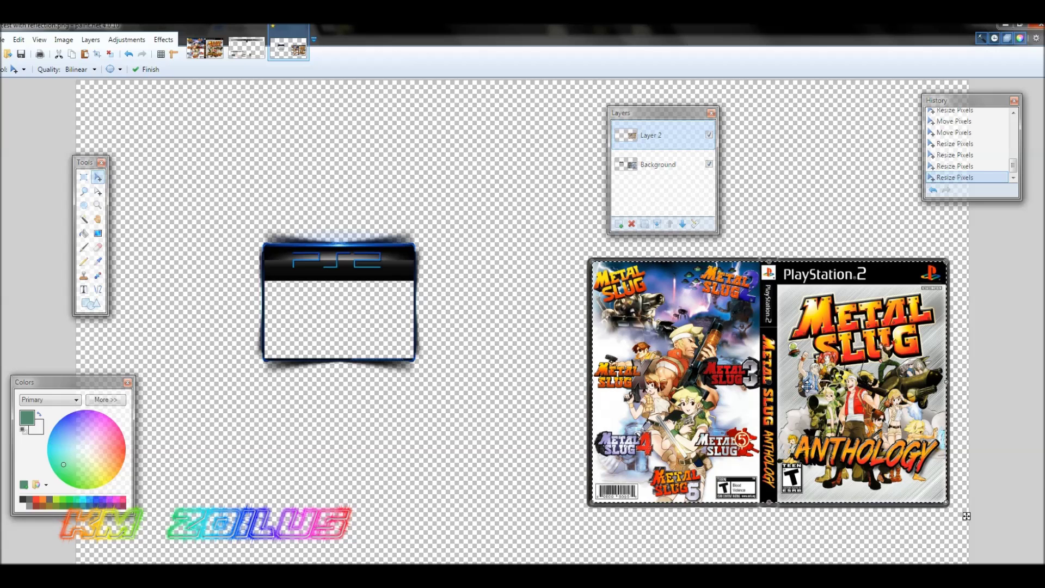
key("ctrl+d")
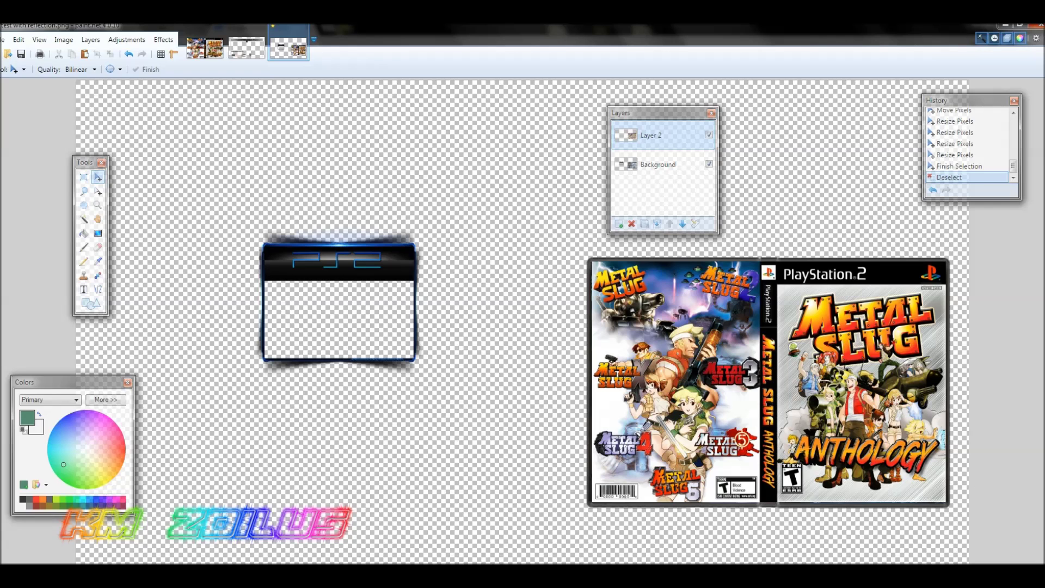
Merge the Metal Slug cover layer down into the background, and undo the merge
key("ctrl+m")
key("ctrl+z")
Hide and re-show Layer 2 to compare the Metal Slug cover with the Soulcalibur III cover on the Background layer
left_click_drag(626, 113, 772, 124)
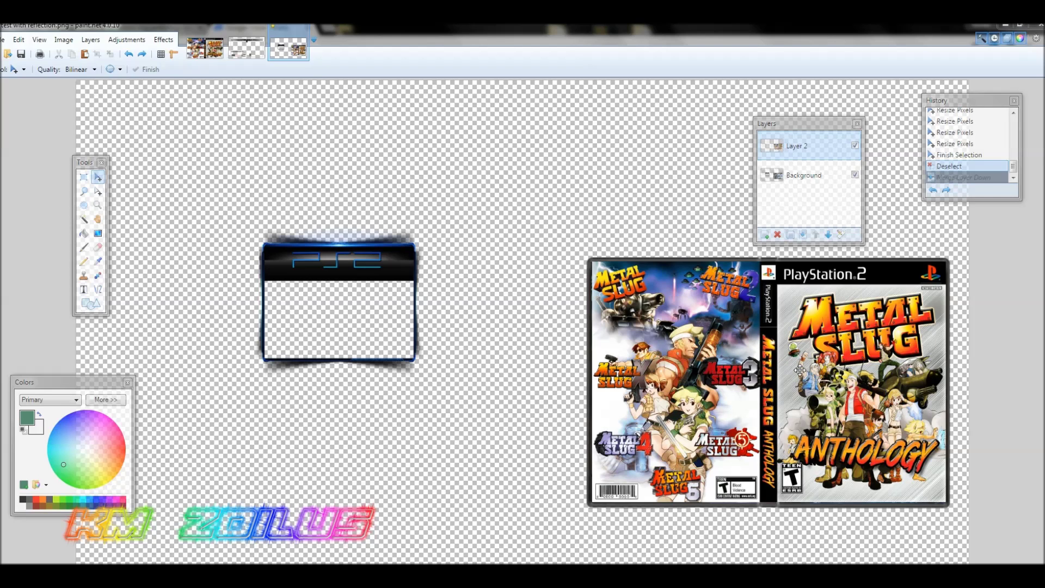
left_click_drag(811, 123, 803, 128)
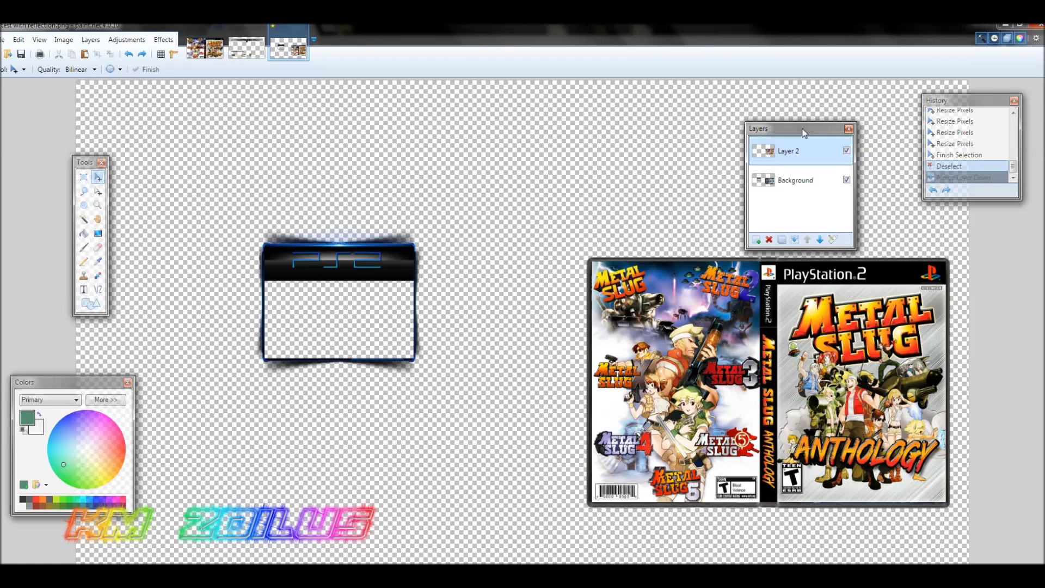
left_click(769, 183)
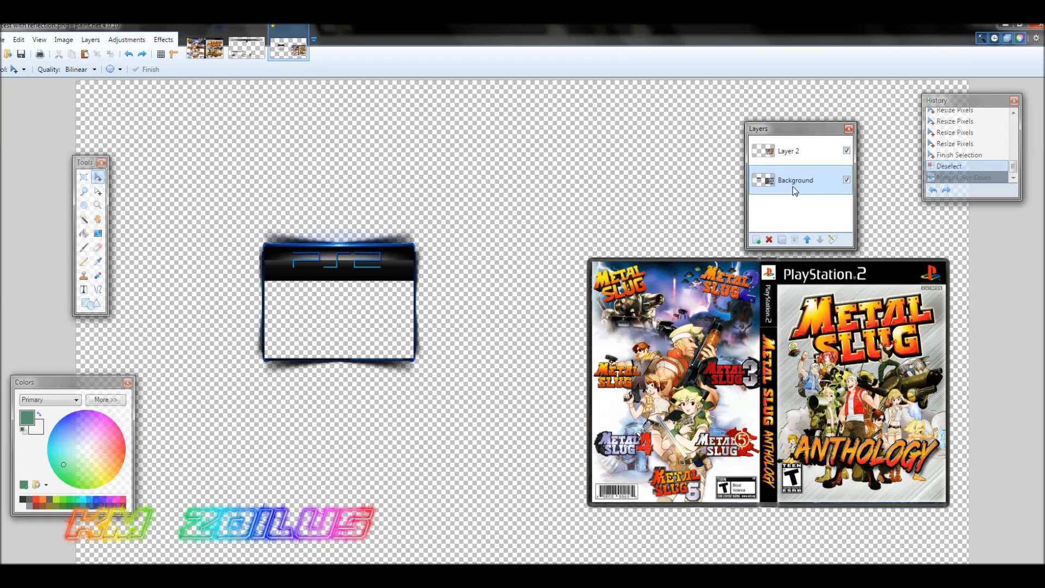
left_click(793, 153)
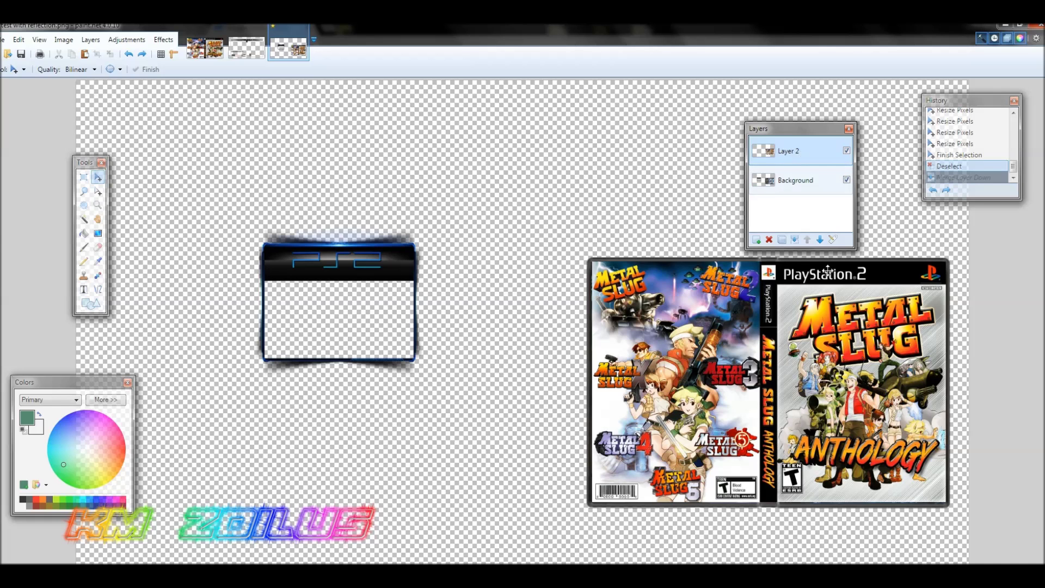
left_click(847, 151)
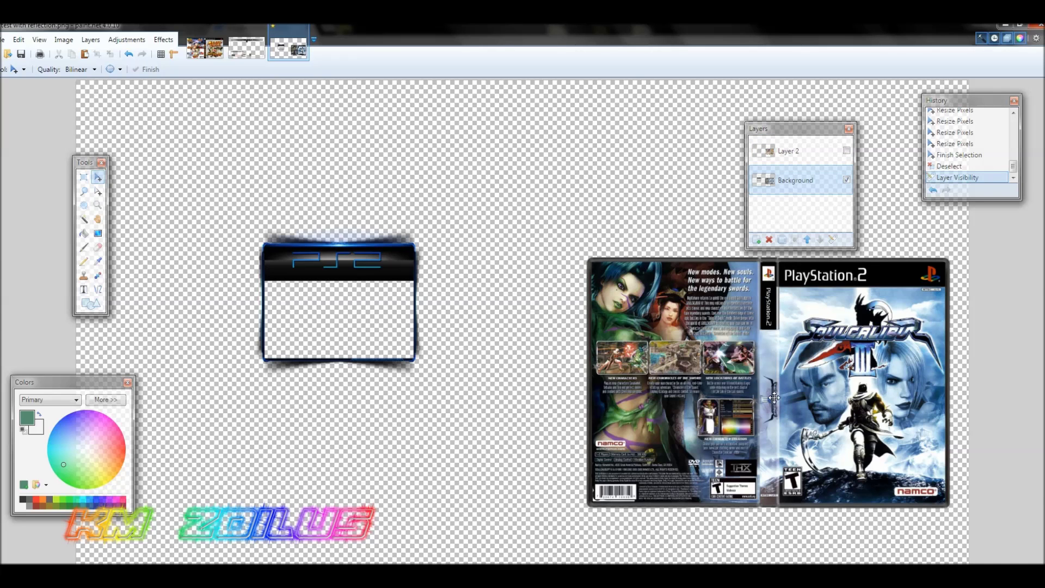
left_click(847, 152)
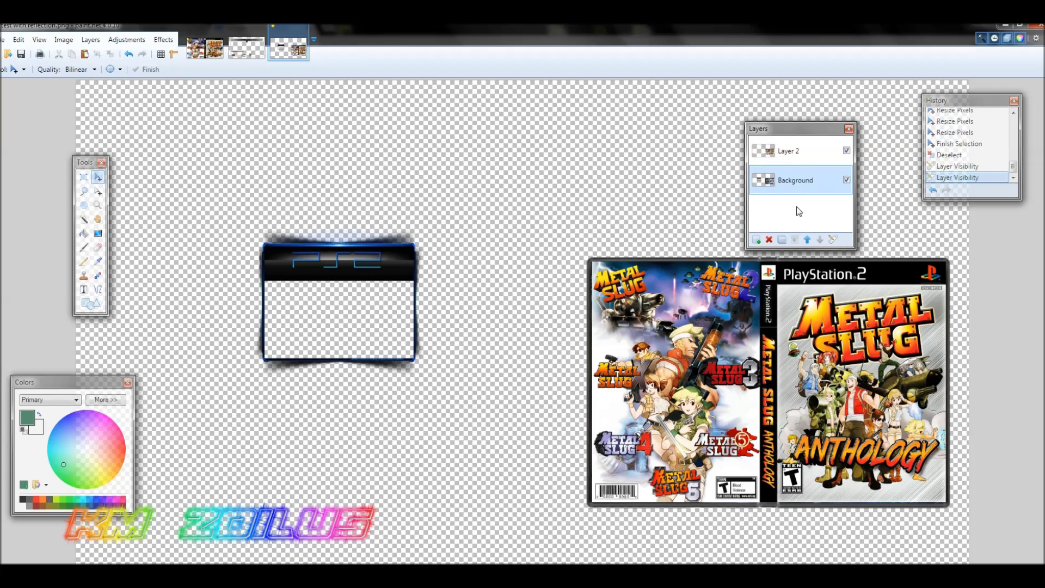
Merge the Metal Slug cover on Layer 2 down into the Background layer
left_click(796, 157)
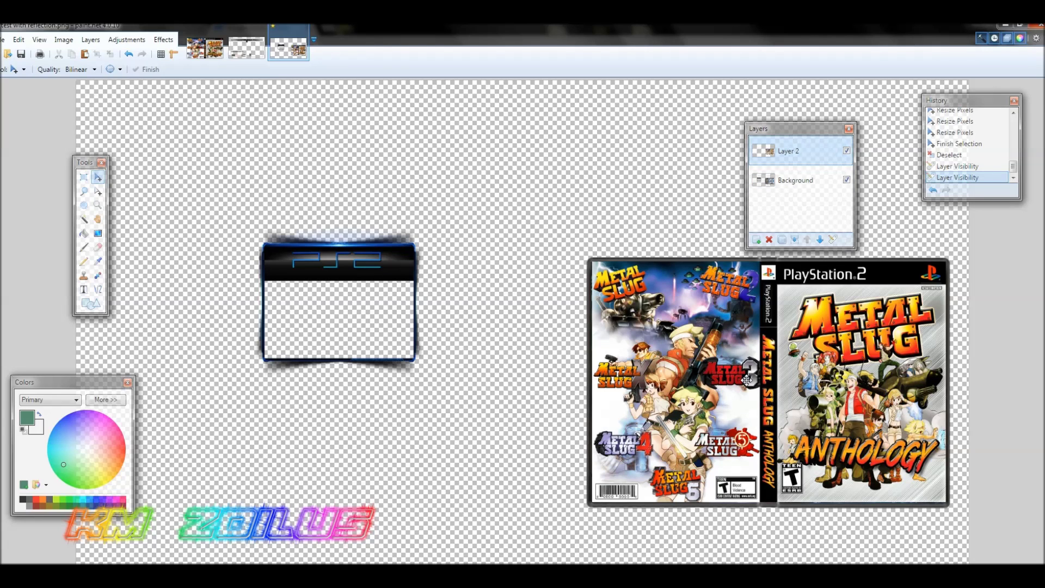
left_click(795, 240)
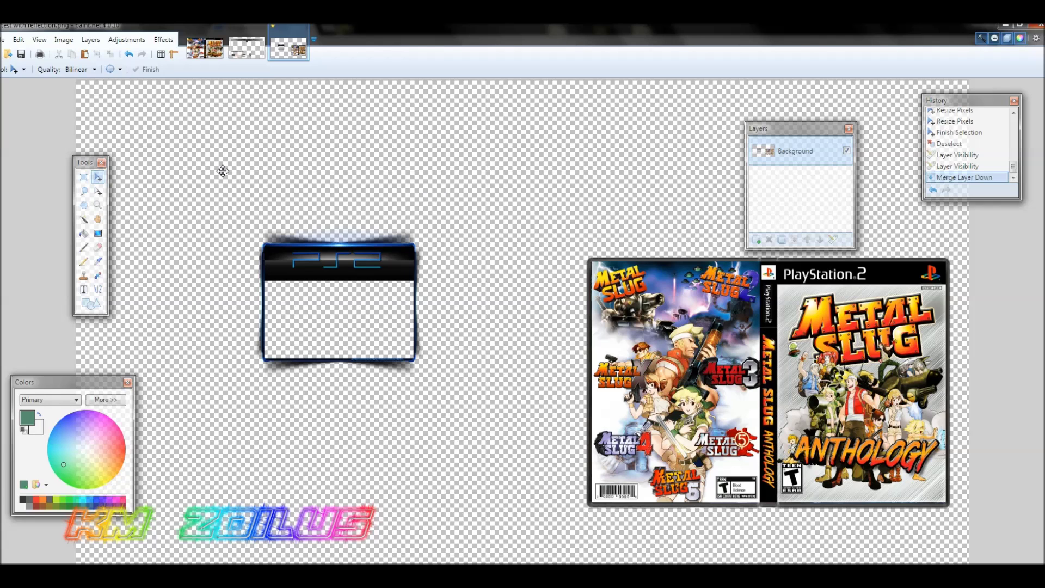
Create a new blank image 1920 pixels wide and 1080 pixels high
left_click(3, 41)
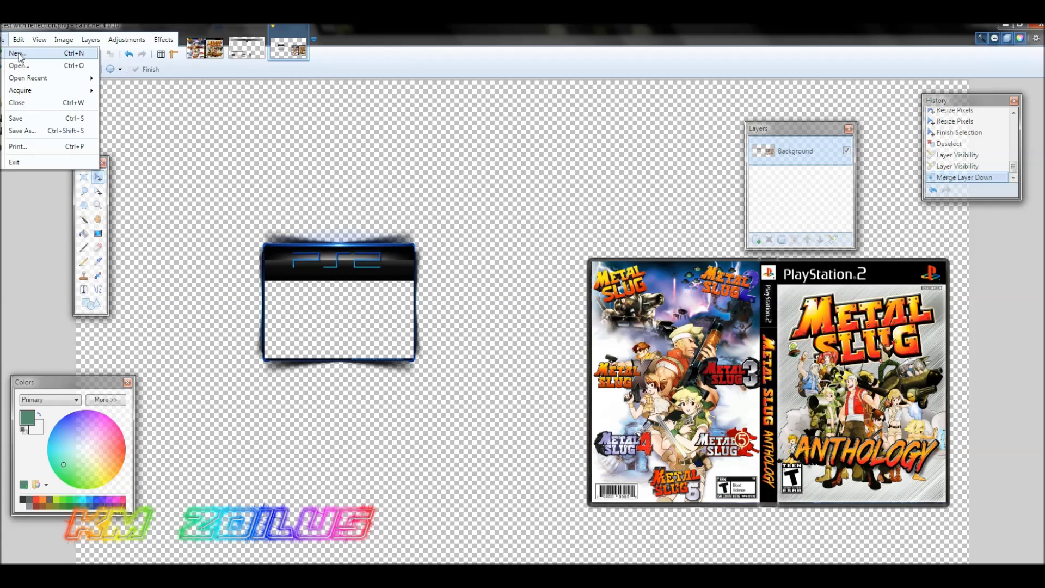
left_click(3, 54)
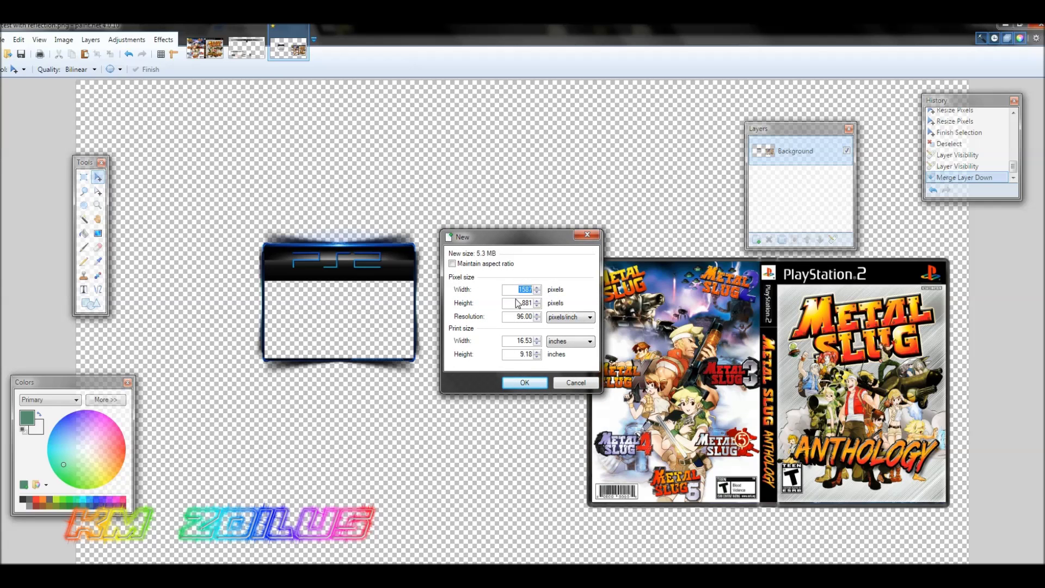
type("198201080")
key("Return")
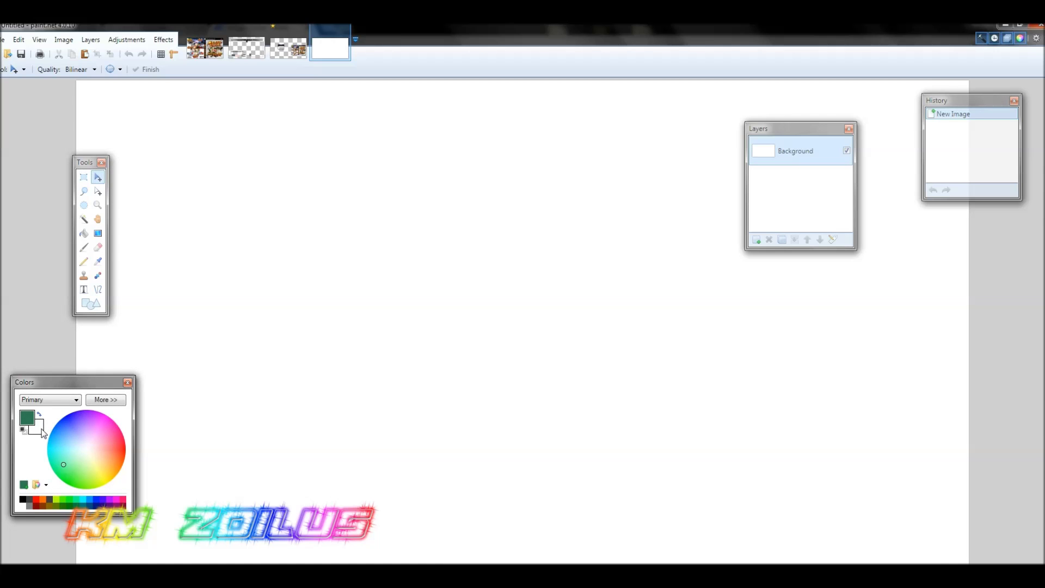
Fill the whole blank image with the green primary color using the Paint Bucket at 100% tolerance
left_click(84, 234)
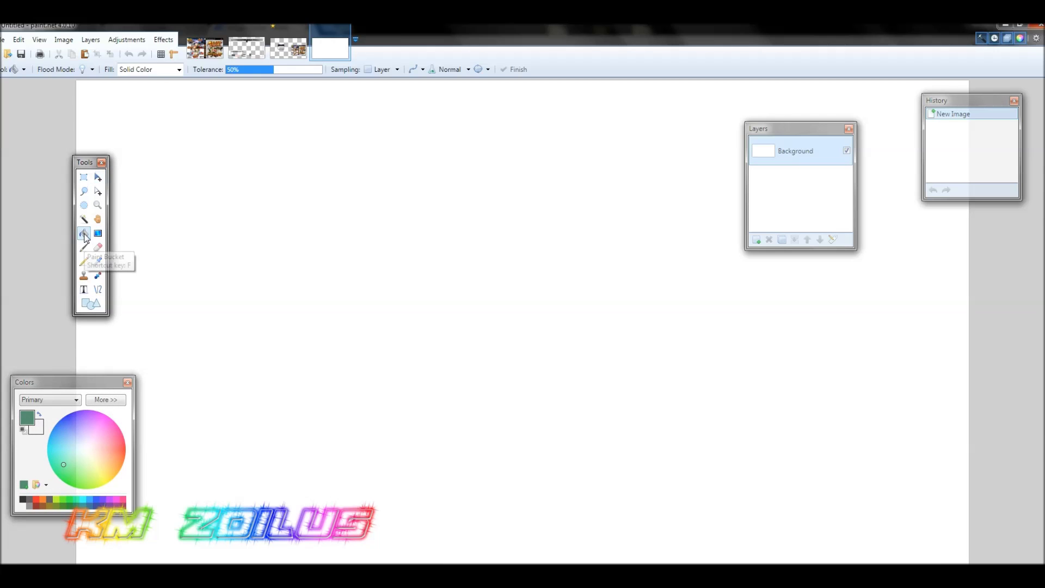
left_click(320, 71)
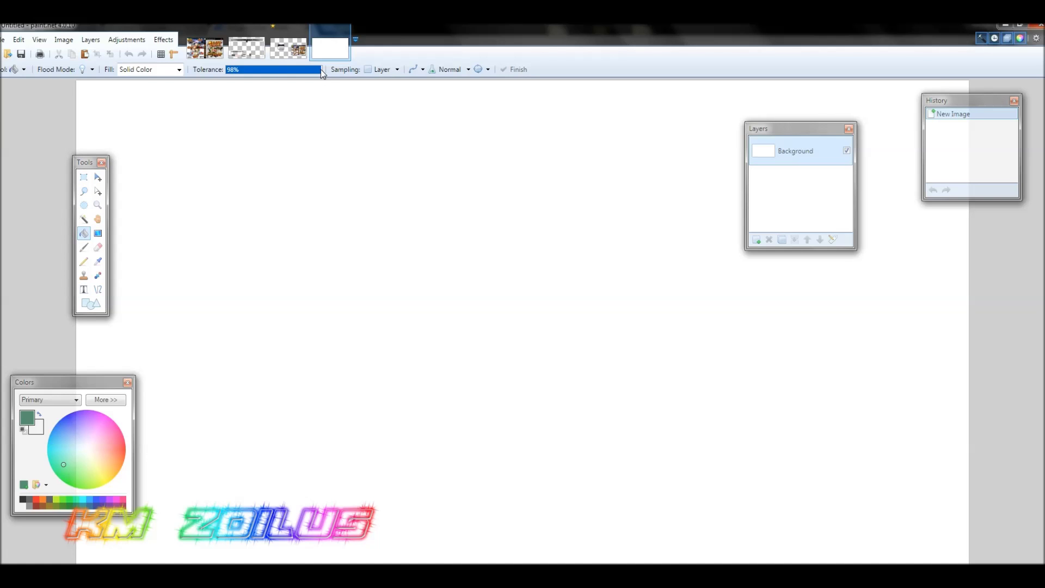
left_click(322, 70)
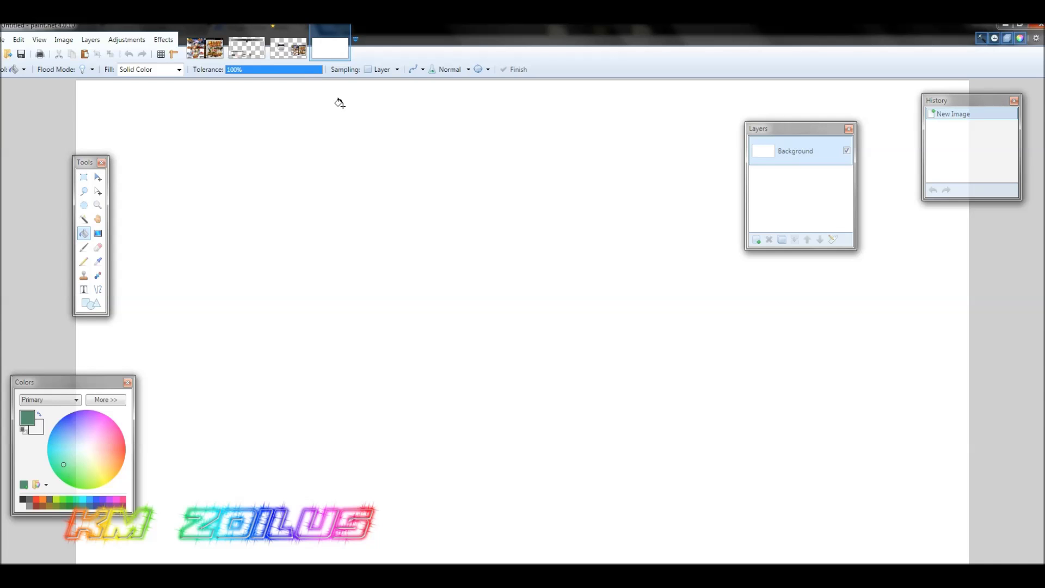
left_click(514, 214)
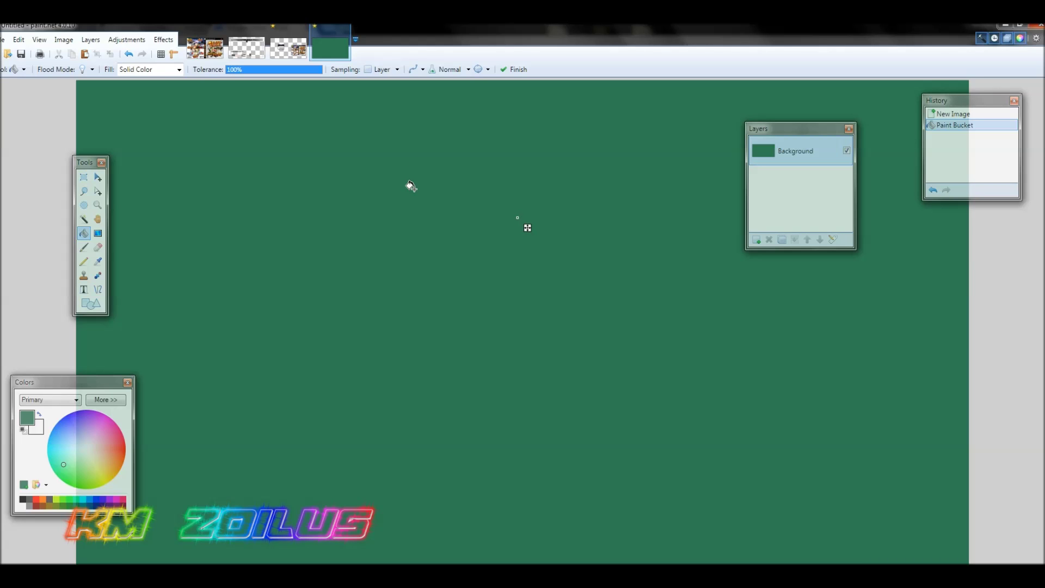
Copy the entire green image and paste it into a new layer of the PS2 template image
key("ctrl+a")
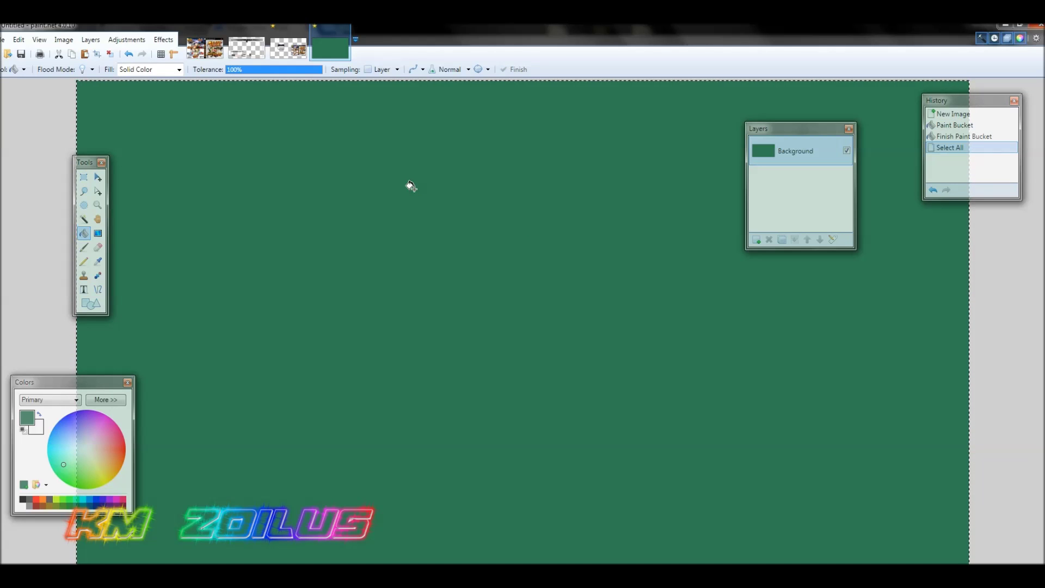
left_click(297, 51)
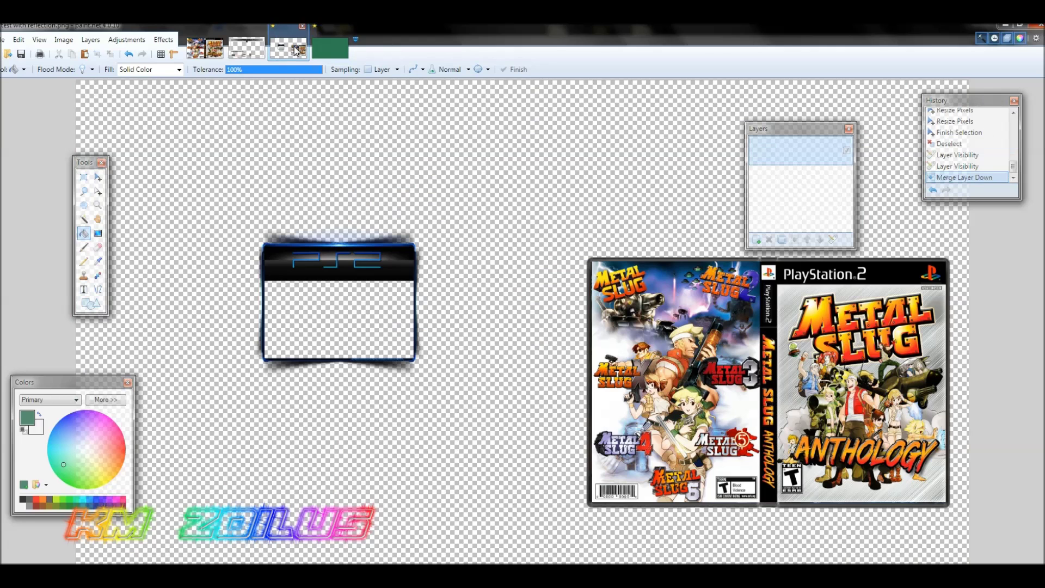
left_click(20, 41)
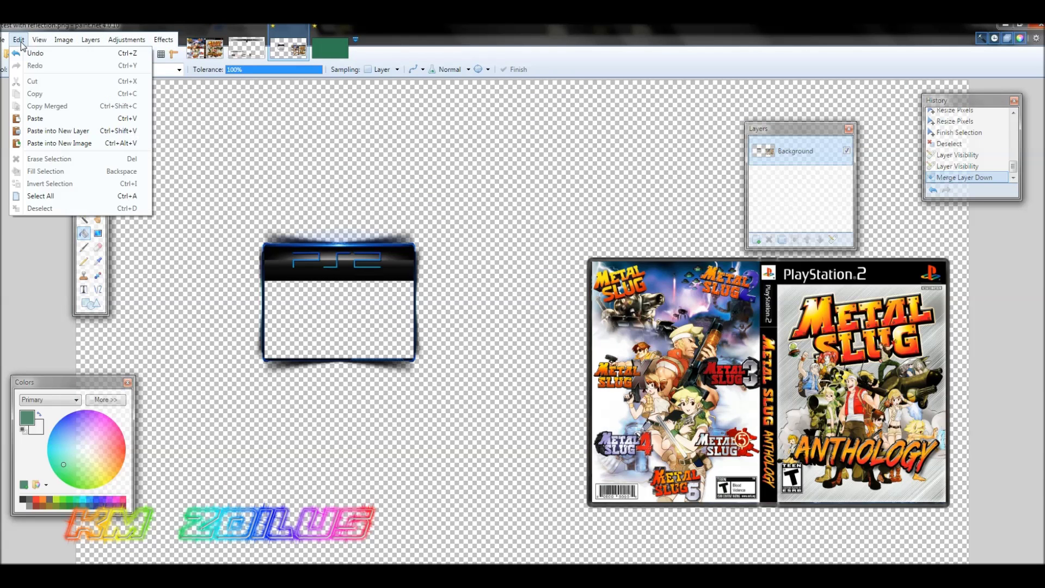
left_click(47, 132)
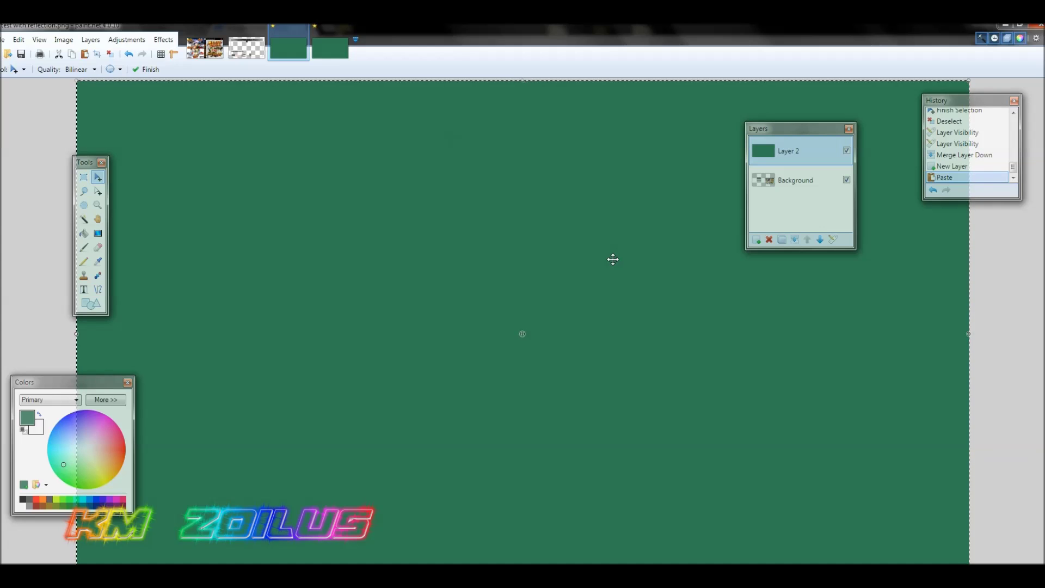
Move the green Layer 2 below the Background layer and shift the Layers window clear of the cover
left_click_drag(808, 131, 792, 169)
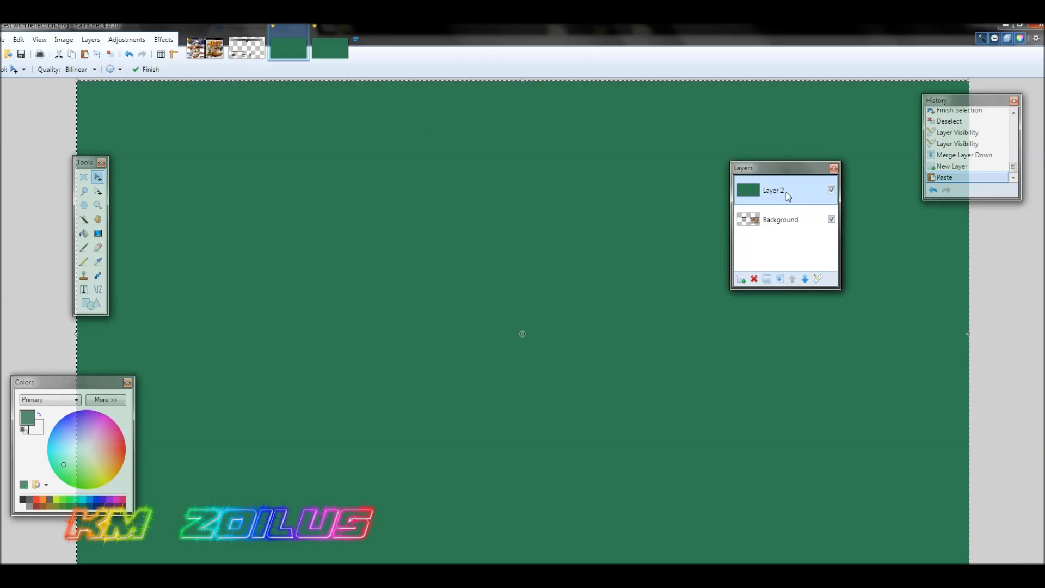
left_click(804, 280)
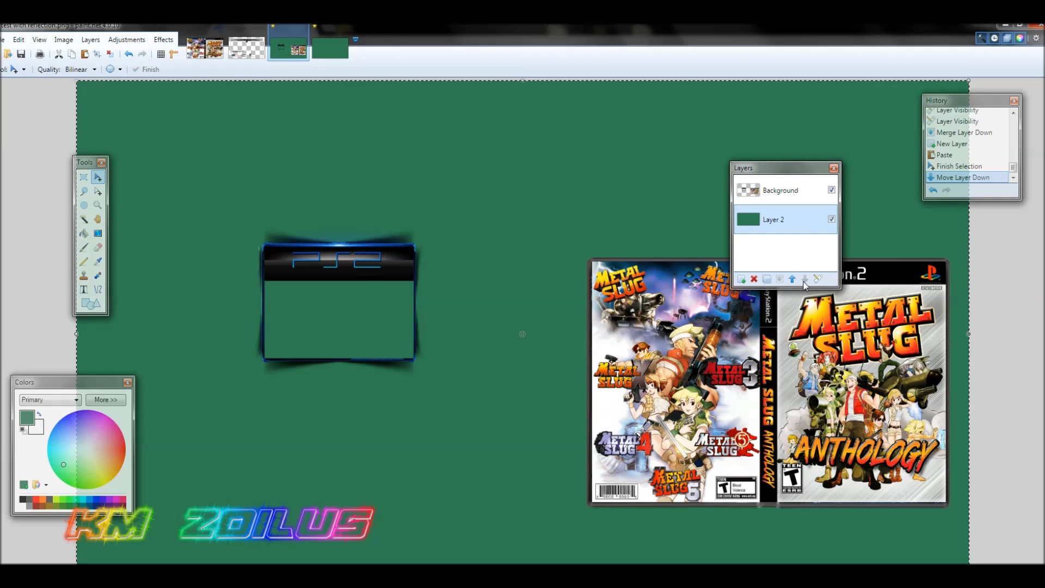
left_click_drag(774, 167, 935, 360)
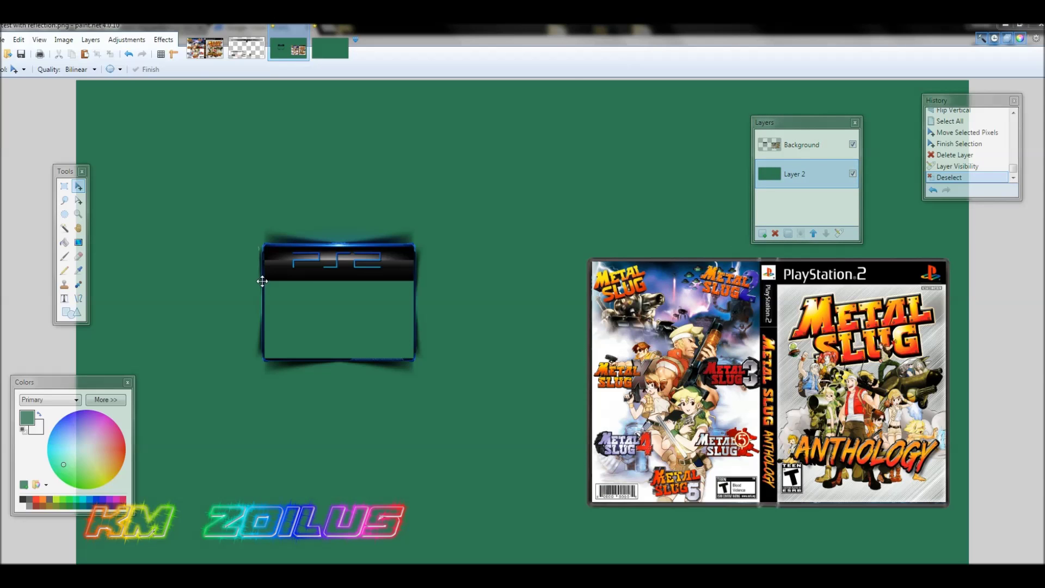
Move the Tools window toward the PS2 frame and select a rectangle around the lower half of the Metal Slug case
left_click_drag(62, 173, 182, 214)
left_click(183, 227)
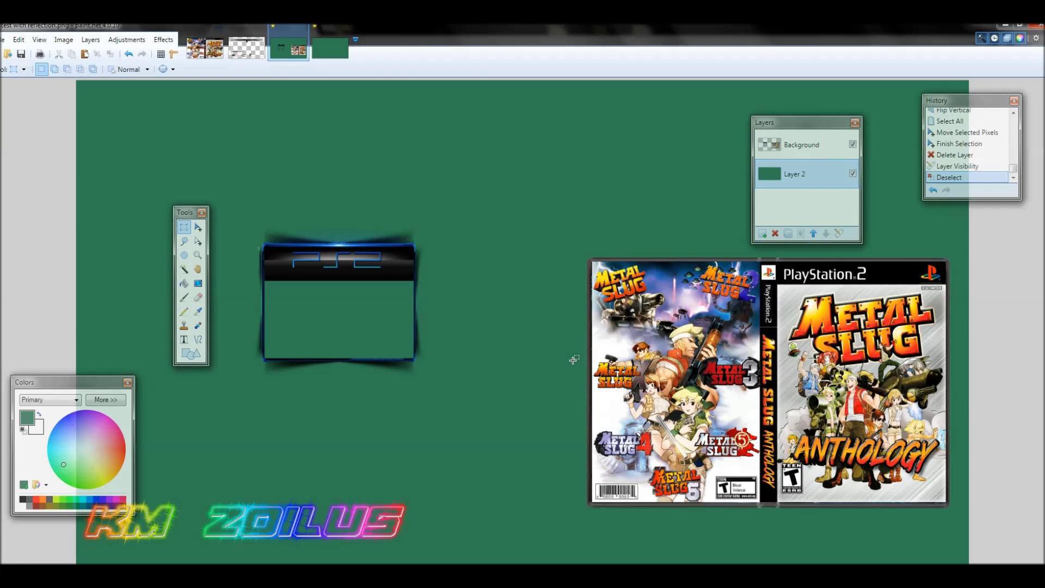
left_click_drag(572, 360, 957, 523)
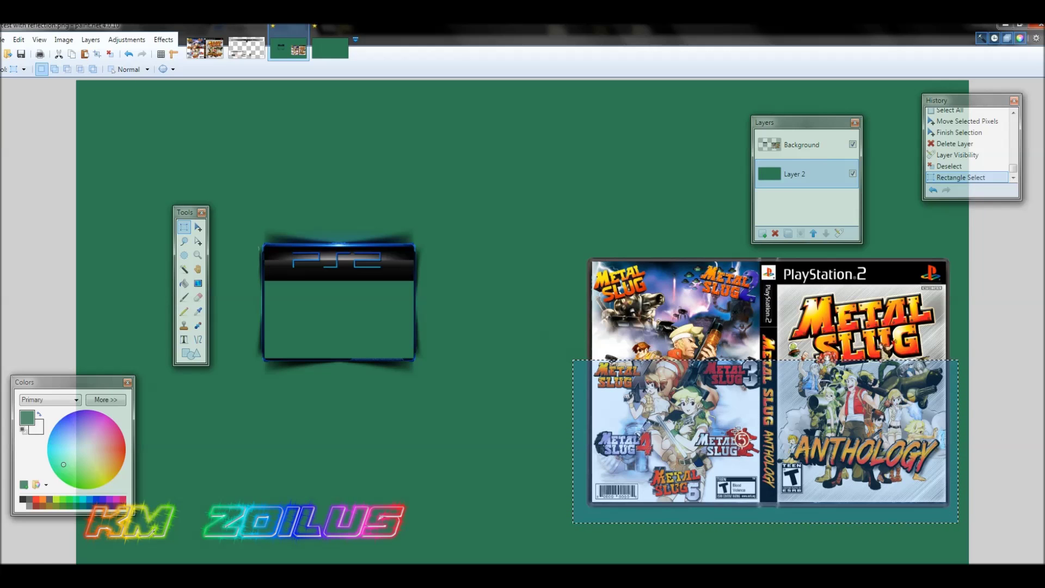
Hide the green layer, copy the selected lower case half from Background into a new layer, and move the copy up off the original
left_click(853, 174)
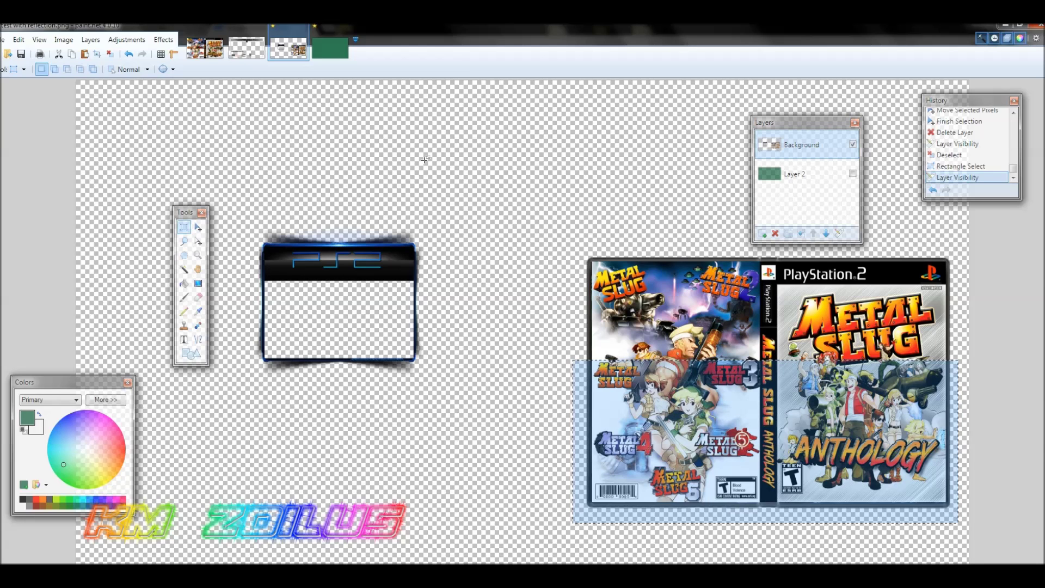
left_click(19, 41)
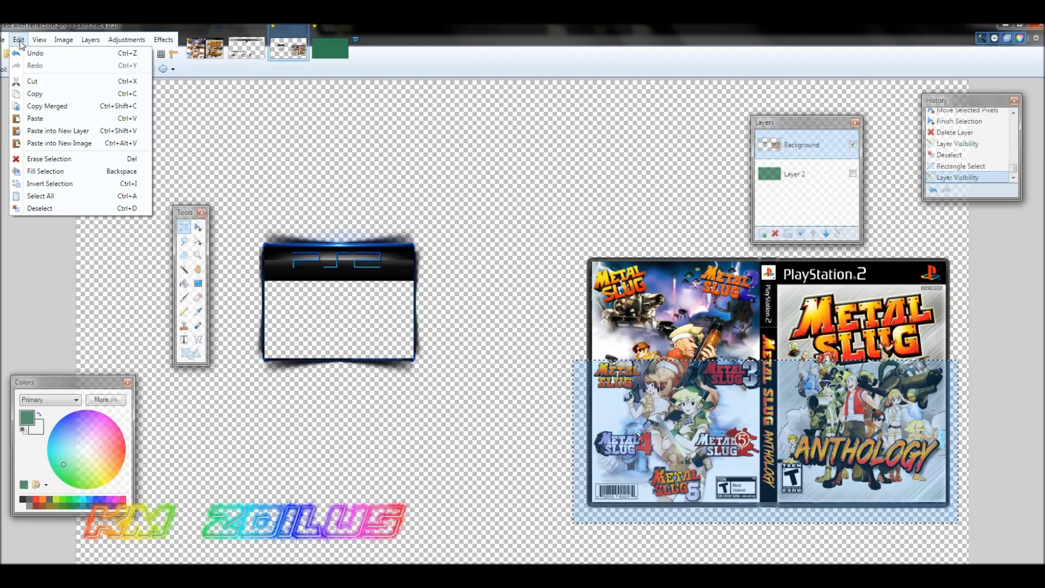
left_click(57, 132)
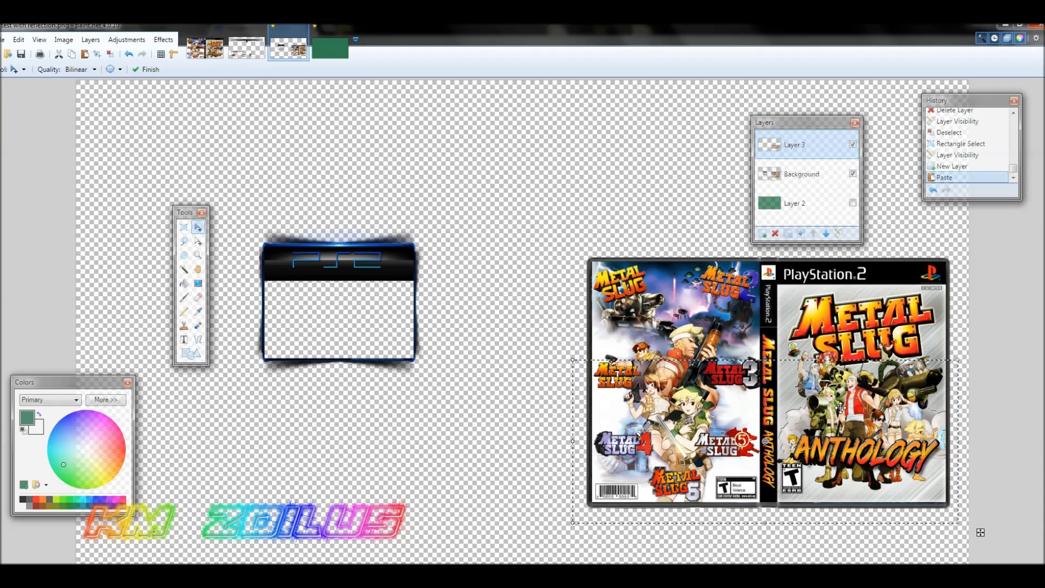
left_click_drag(841, 407, 637, 237)
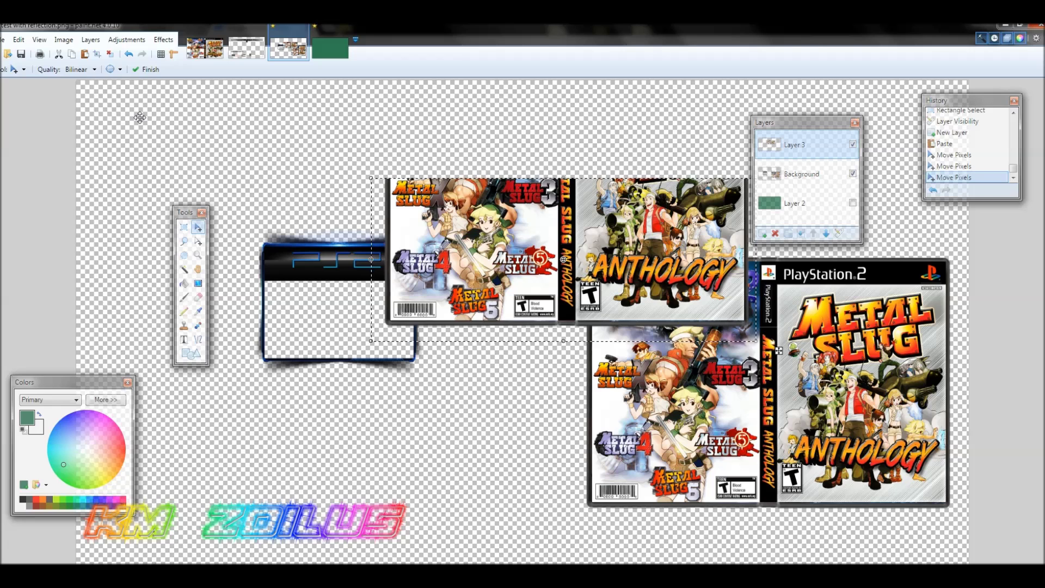
Flip Layer 3 vertically and place the mirrored cover directly beneath the Metal Slug case as a reflection
left_click(90, 40)
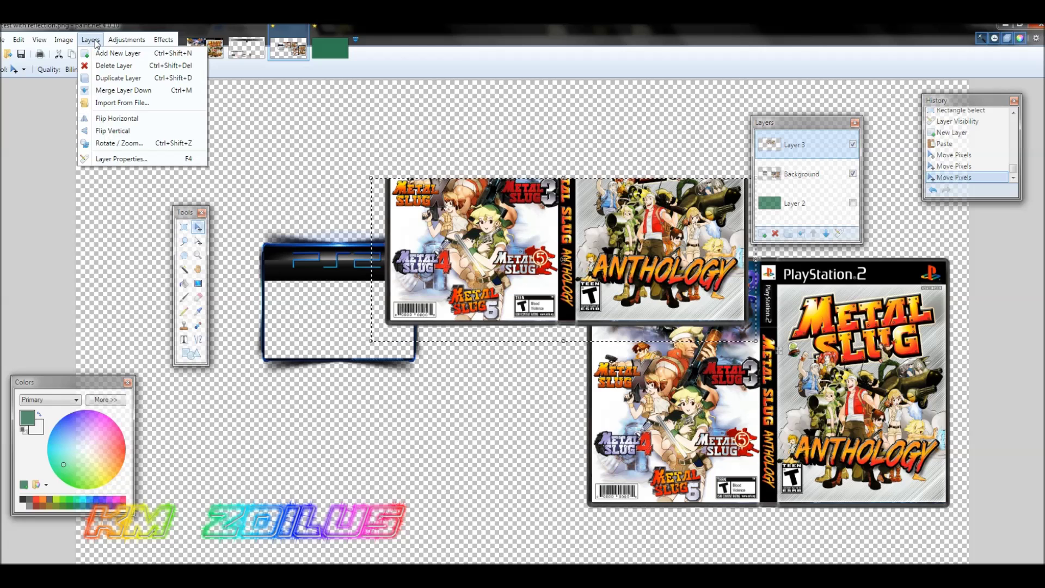
left_click(113, 131)
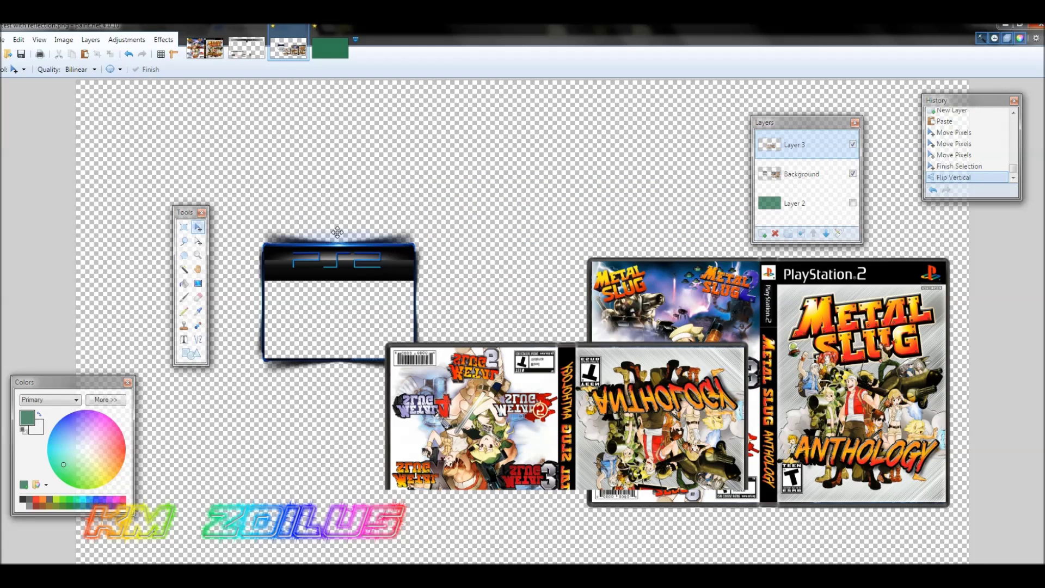
key("ctrl+a")
left_click_drag(618, 386, 819, 550)
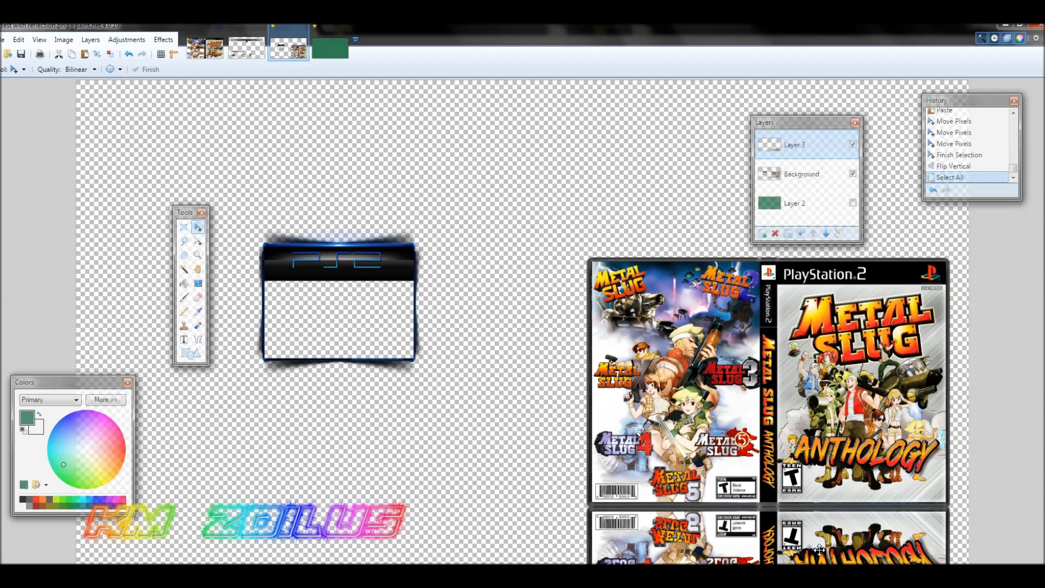
left_click_drag(819, 549, 820, 549)
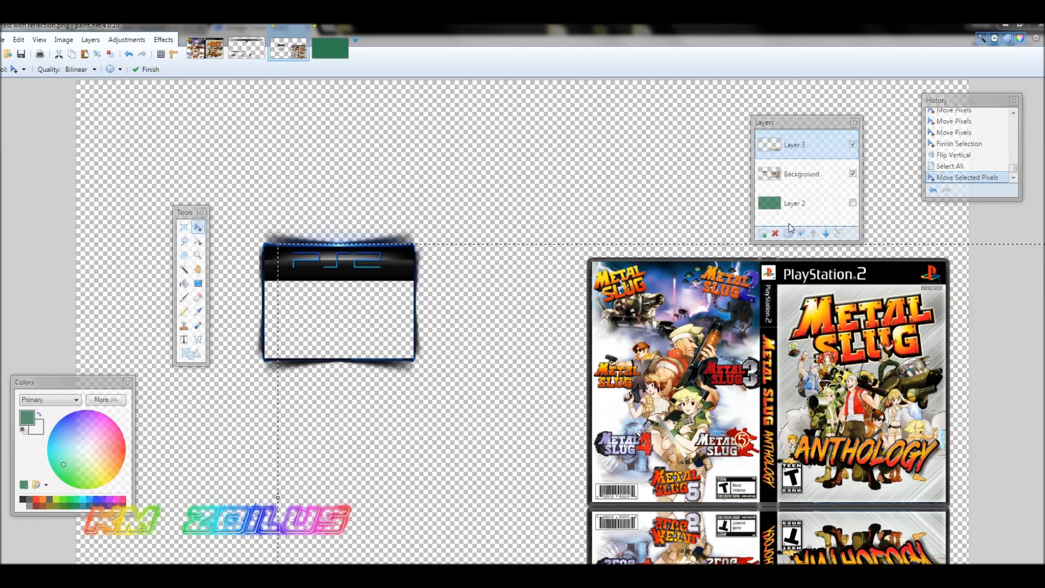
Show the green layer again, deselect, and lower the opacity of the reflection on Layer 3 to about half
left_click(852, 203)
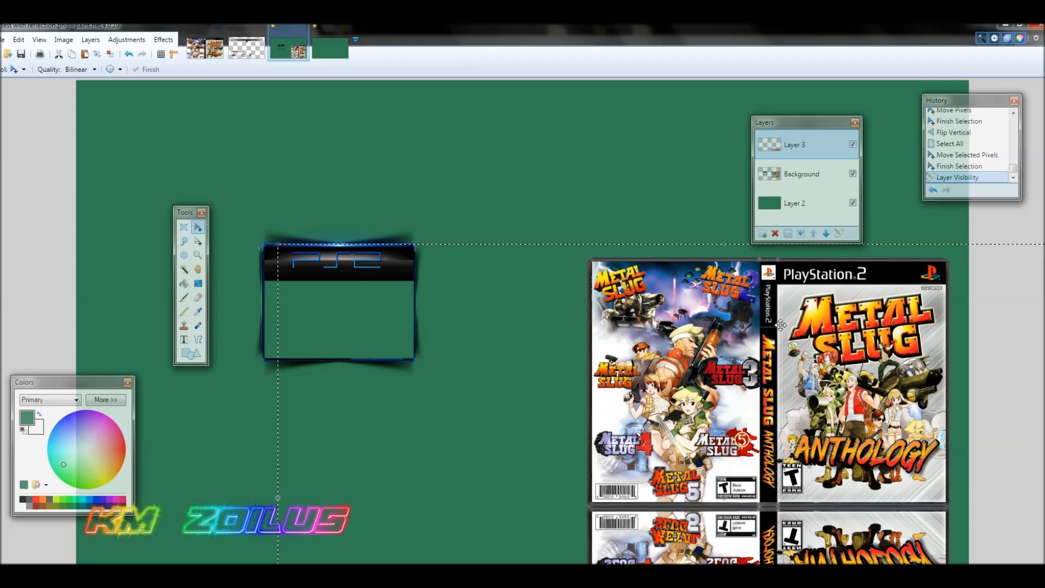
key("ctrl+d")
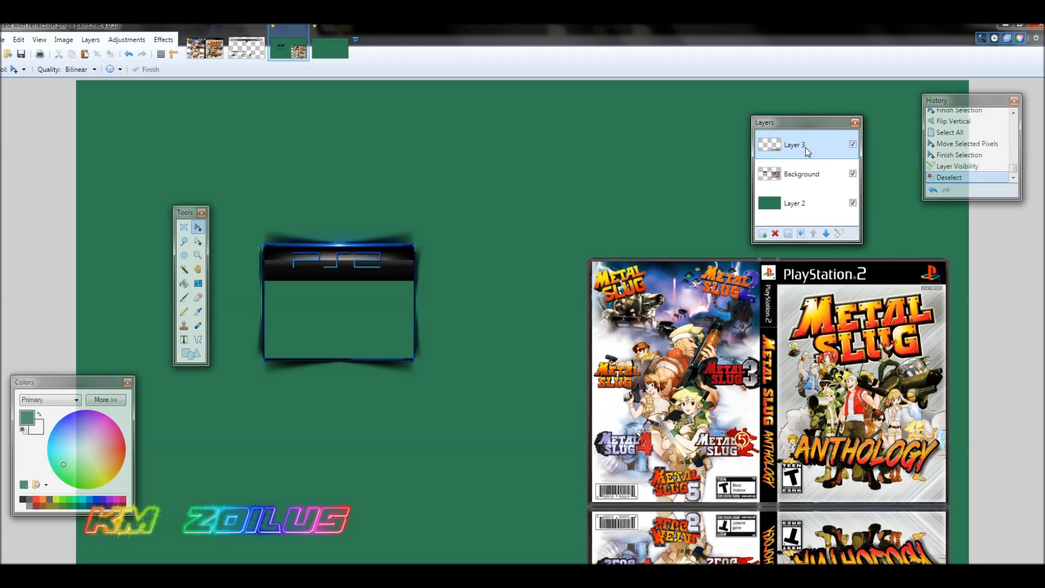
double_click(802, 146)
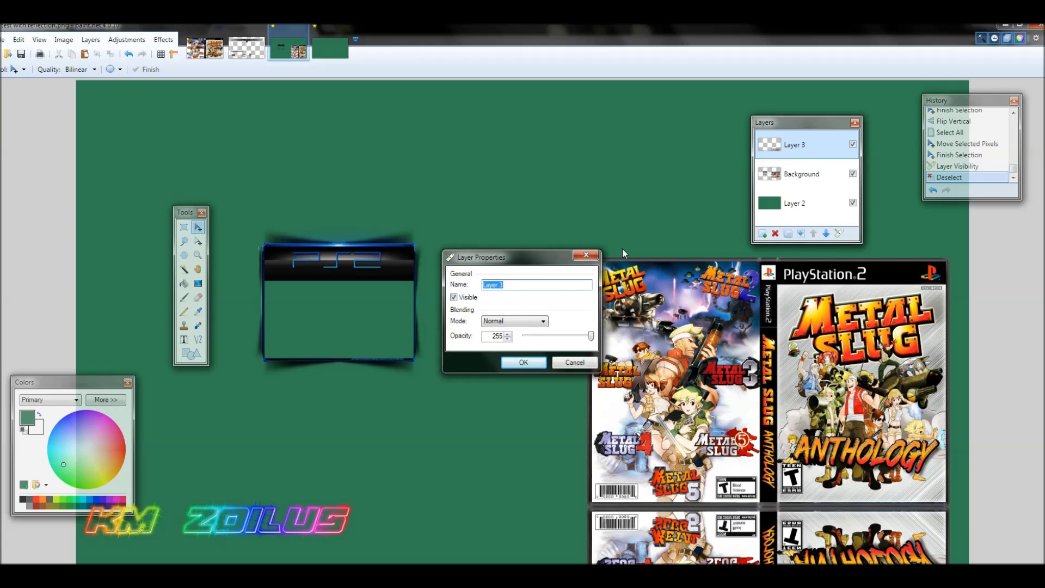
left_click_drag(591, 337, 558, 341)
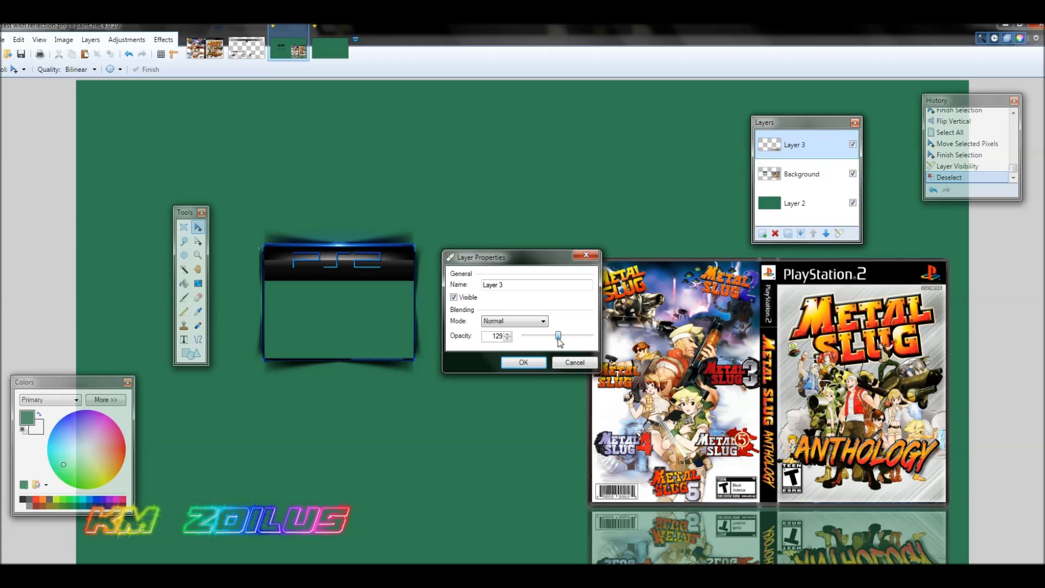
left_click_drag(559, 341, 558, 341)
left_click(508, 339)
left_click(533, 365)
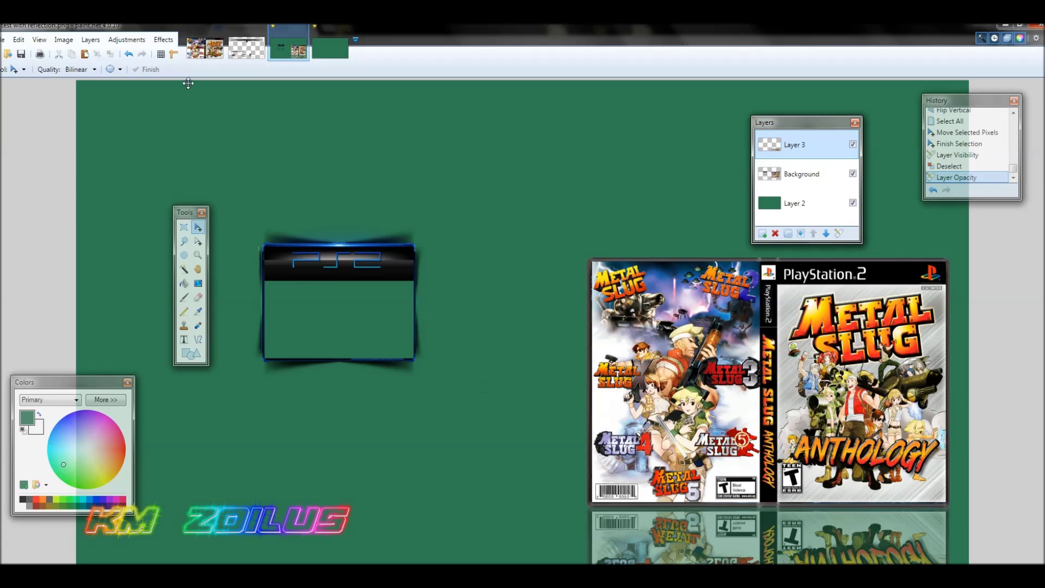
Apply a Surface Blur with radius 2 and a reduced threshold to the reflection on Layer 3
left_click(165, 43)
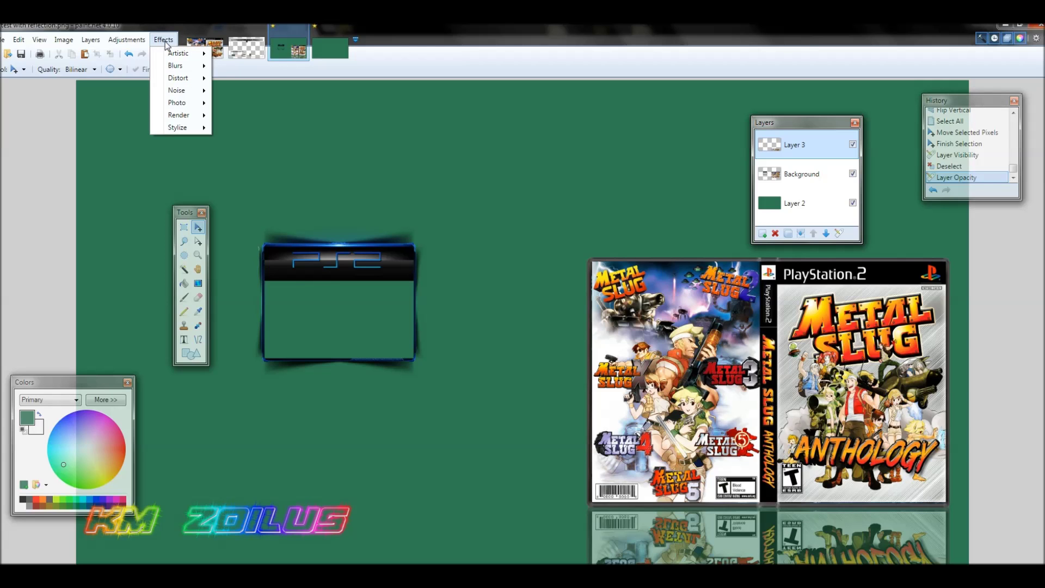
mouse_move(178, 117)
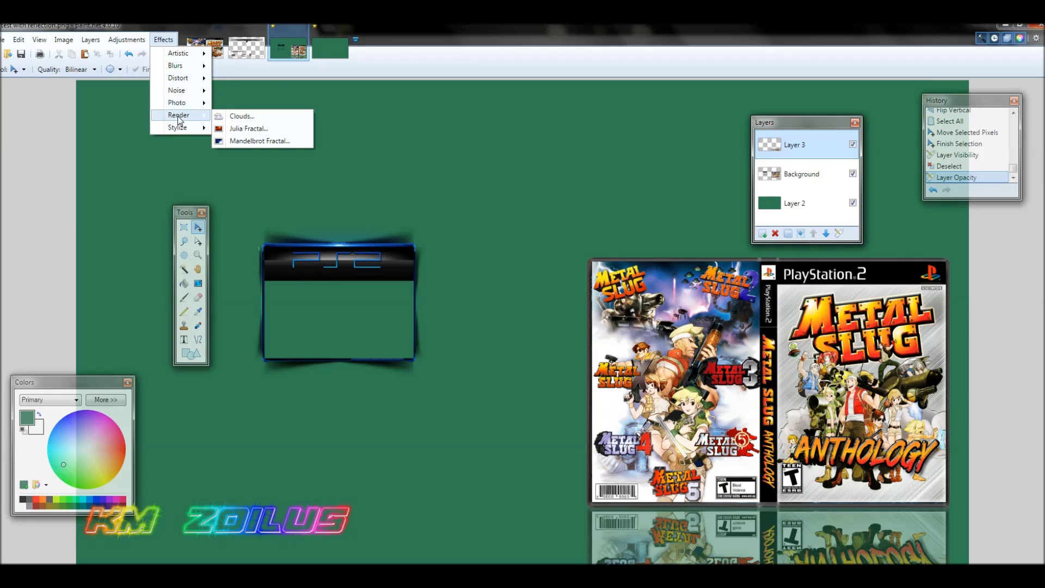
mouse_move(177, 67)
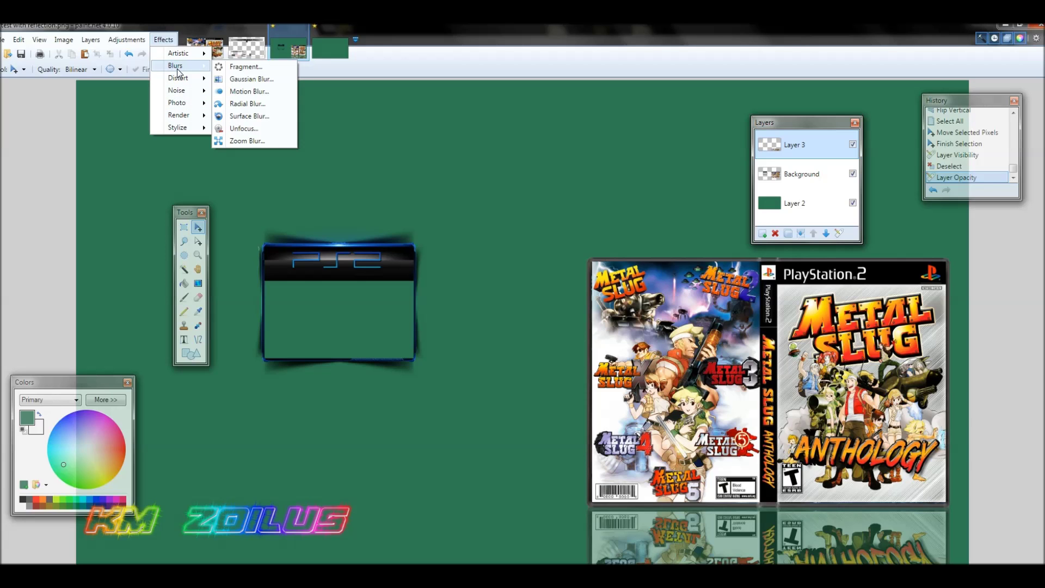
left_click(266, 116)
left_click(443, 299)
left_click_drag(444, 300, 440, 299)
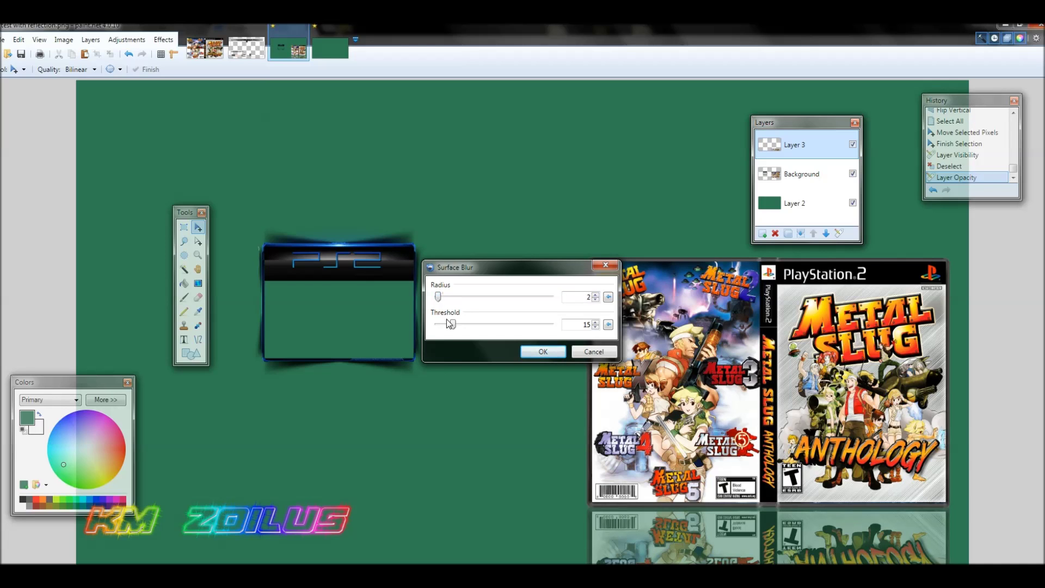
left_click_drag(452, 323, 440, 324)
left_click(534, 352)
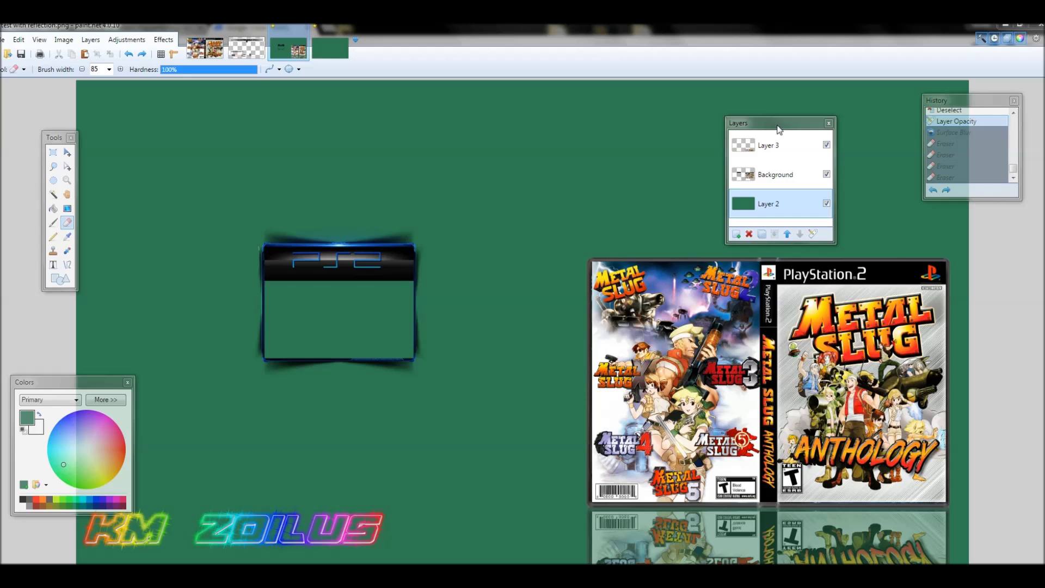
Set the eraser's brush width to 90 and erase across the PS2 frame's header on the Background layer
left_click(778, 176)
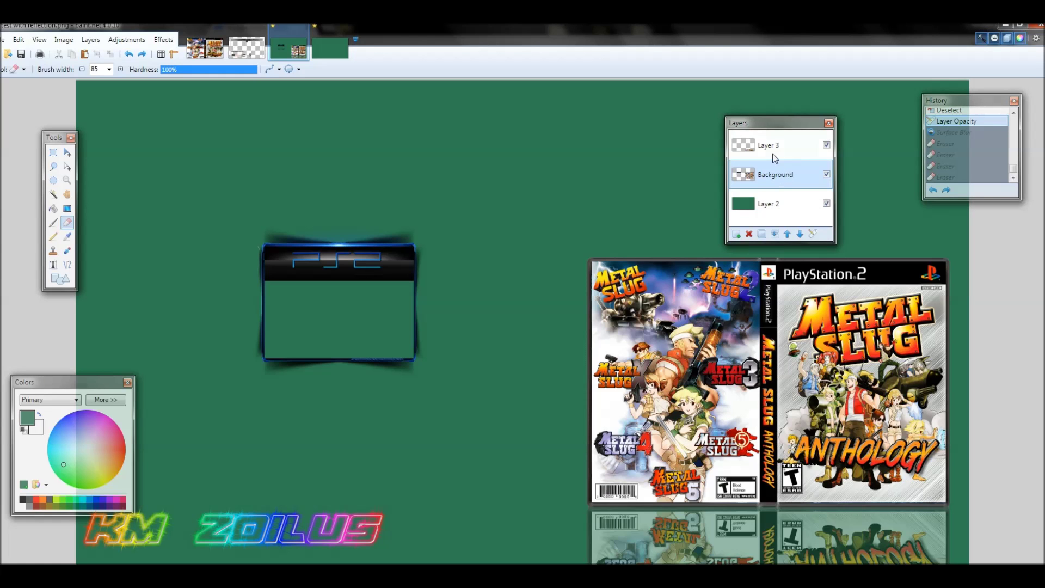
left_click(776, 153)
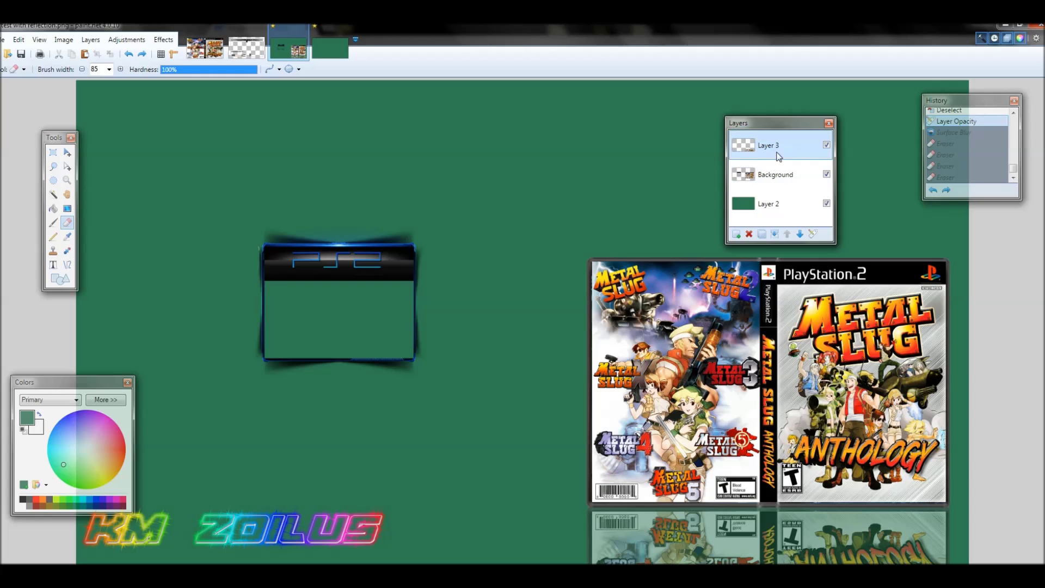
left_click(770, 203)
left_click(780, 178)
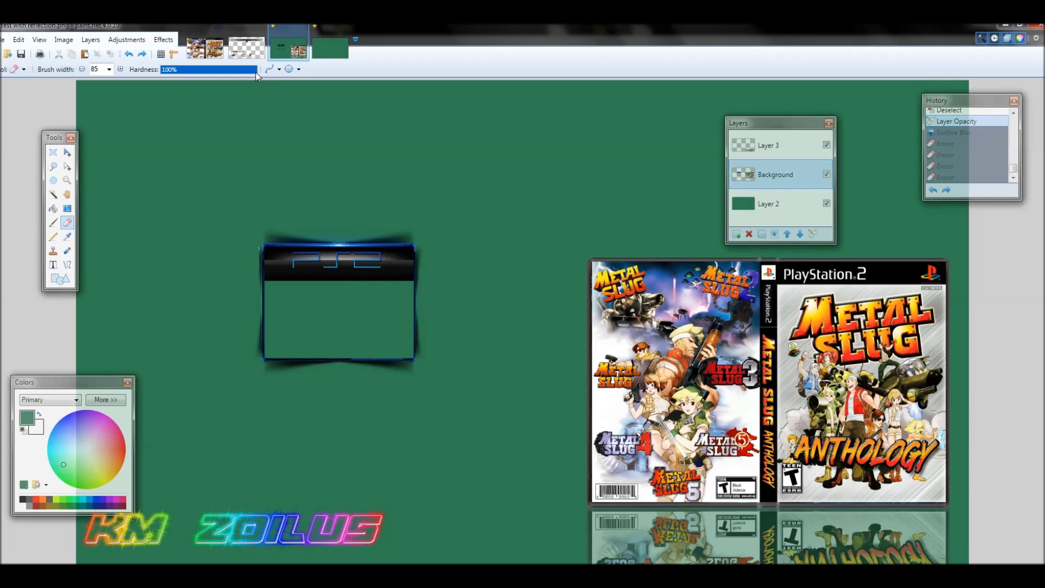
left_click(109, 69)
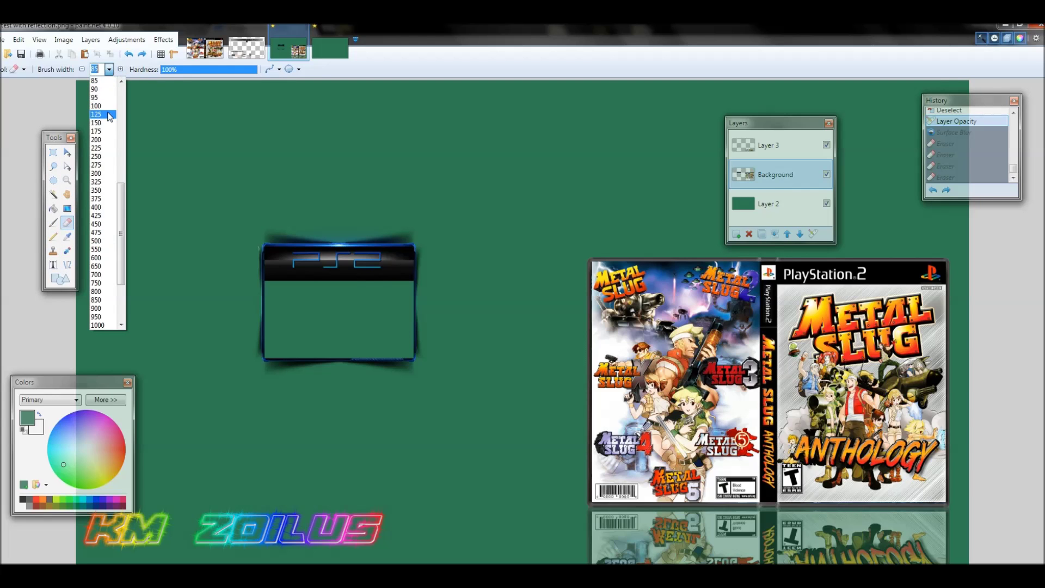
left_click(108, 89)
left_click_drag(243, 244, 413, 259)
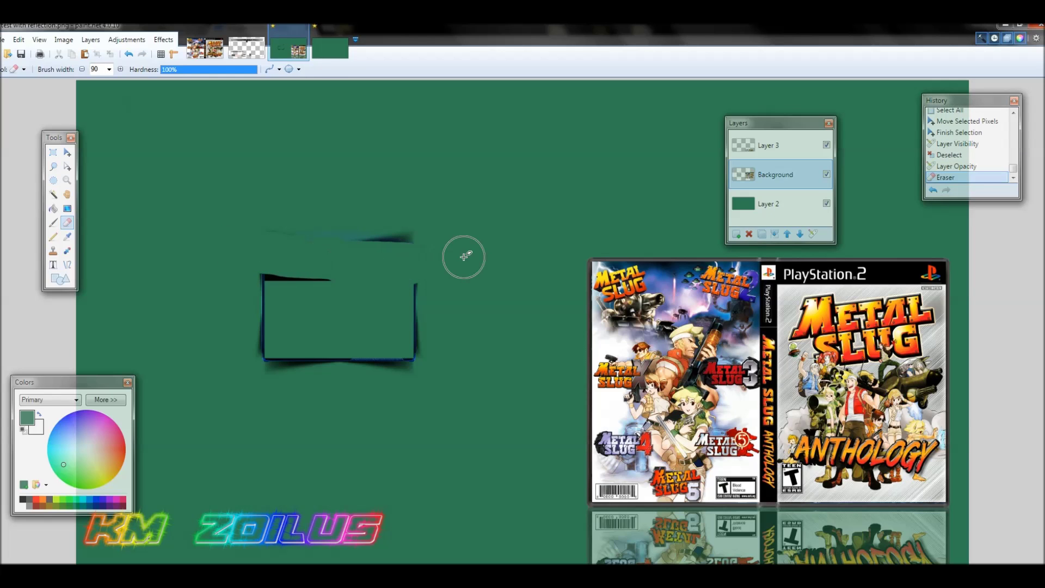
Try erasing the green fill on Layer 2 around the PS2 frame and undo all the eraser strokes
left_click(769, 212)
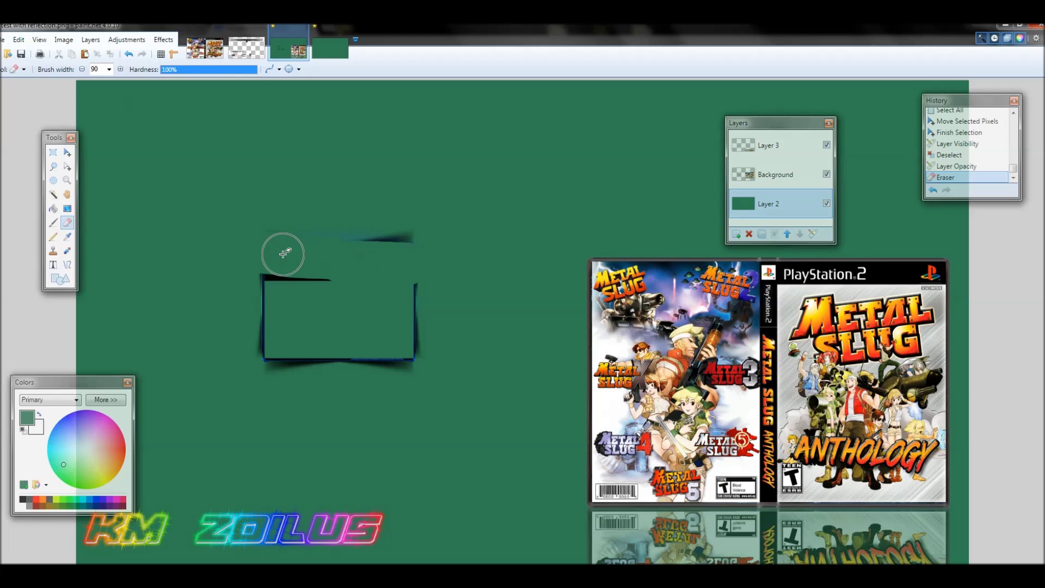
mouse_move(283, 254)
left_mouse_down()
mouse_move(408, 266)
mouse_move(415, 317)
mouse_move(404, 353)
mouse_move(273, 348)
left_mouse_up()
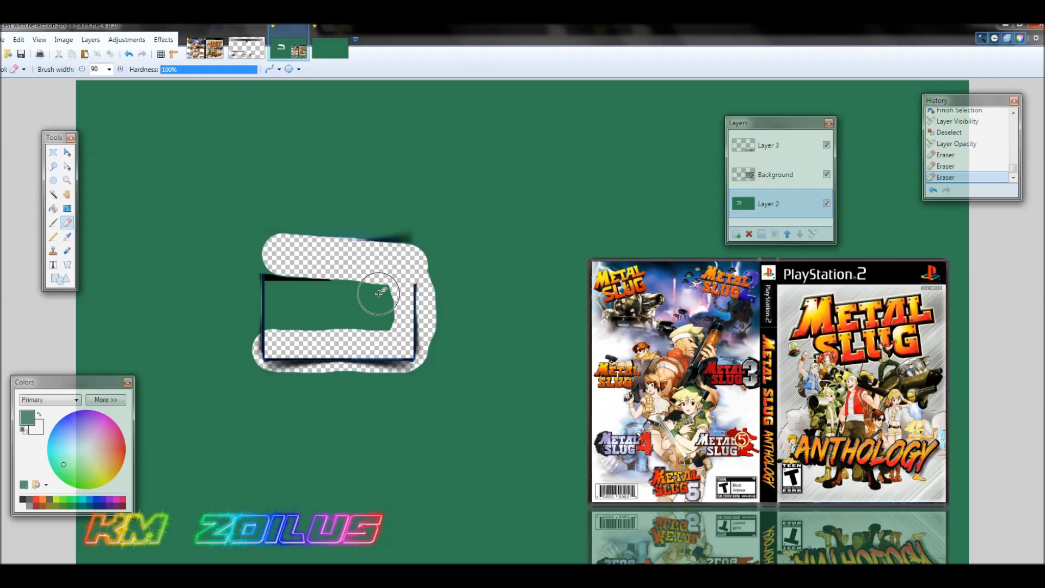
key("ctrl+z")
key("ctrl+z")
key("ctrl+z")
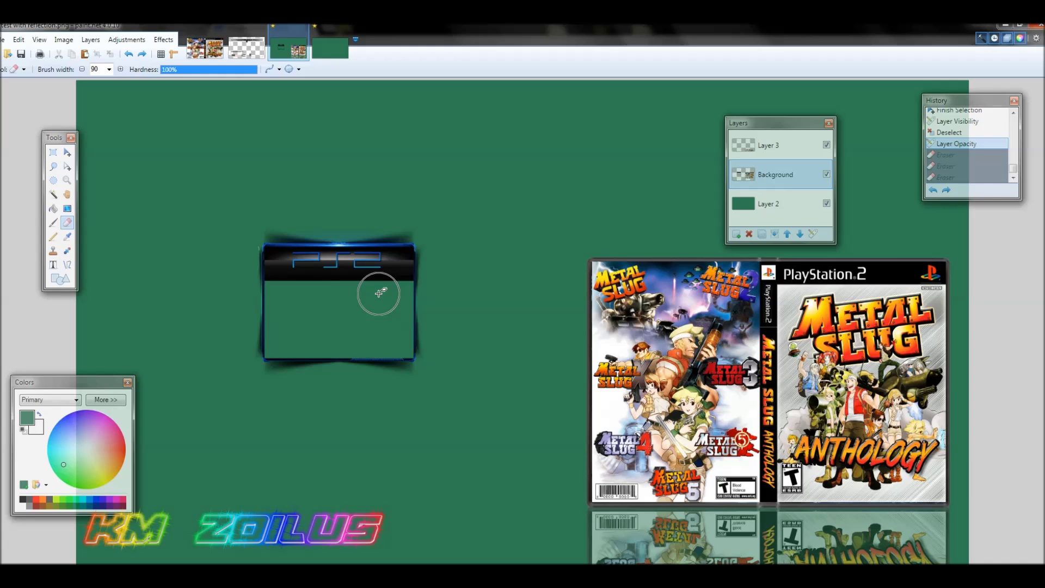
Delete the green Layer 2 and flatten the remaining layers into one
left_click(782, 206)
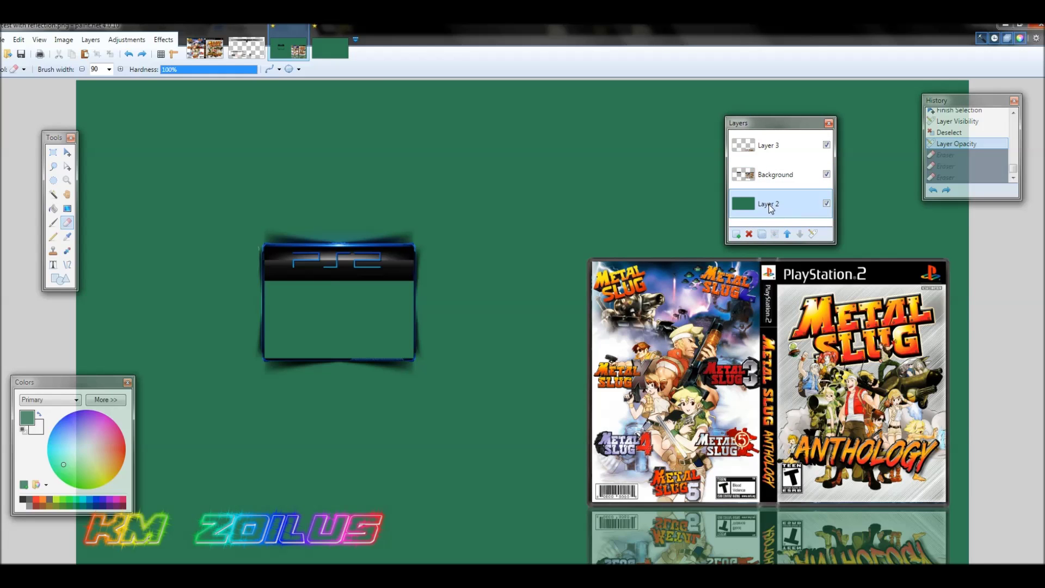
left_click(749, 235)
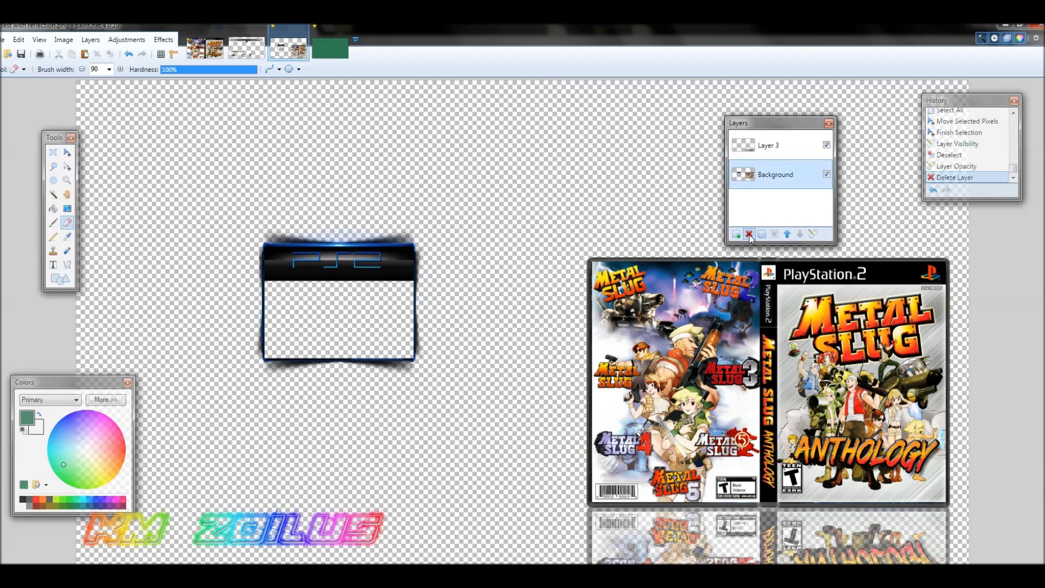
left_click(789, 146)
left_click(785, 174)
left_click(778, 146)
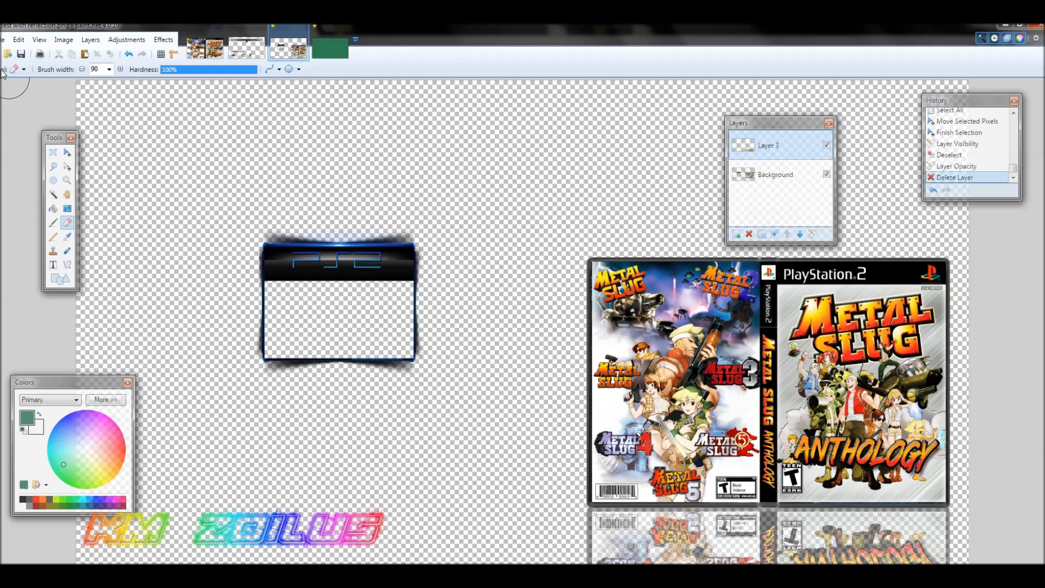
left_click(64, 40)
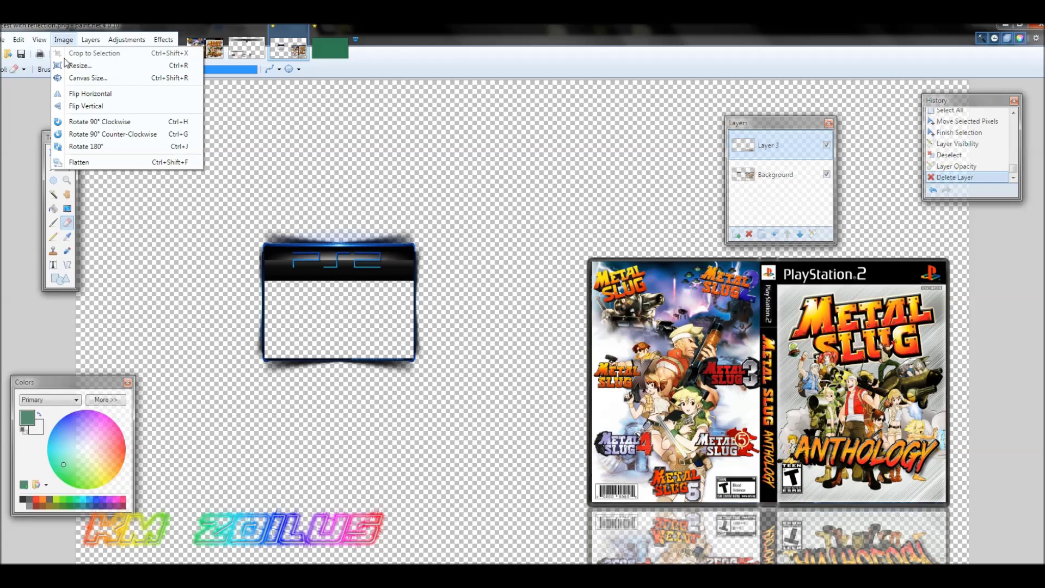
left_click(81, 163)
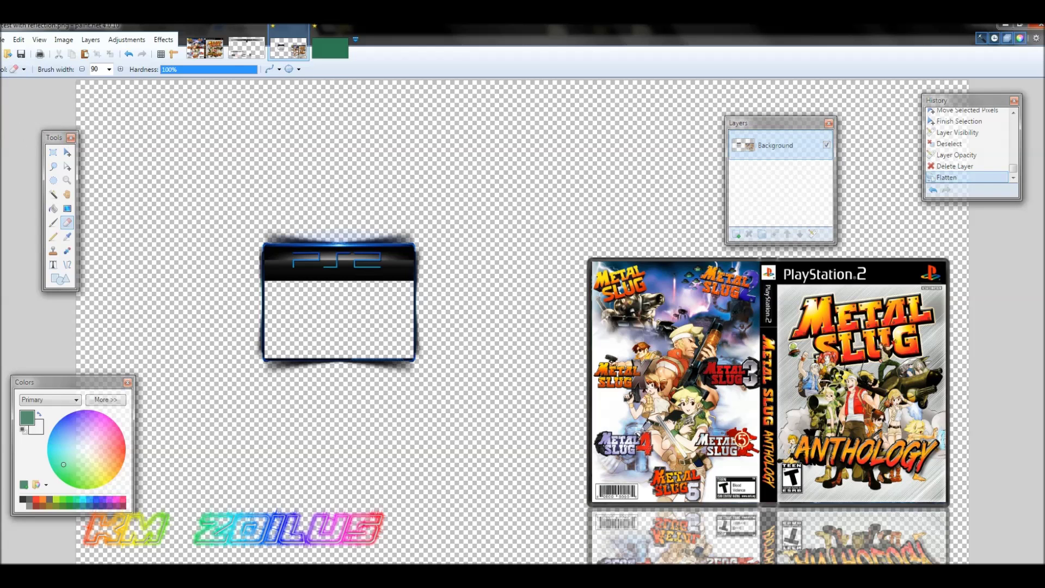
Start saving the image under a new name and choose the MSLUG Ant folder on the Desktop as the location
left_click(2, 44)
left_click(30, 134)
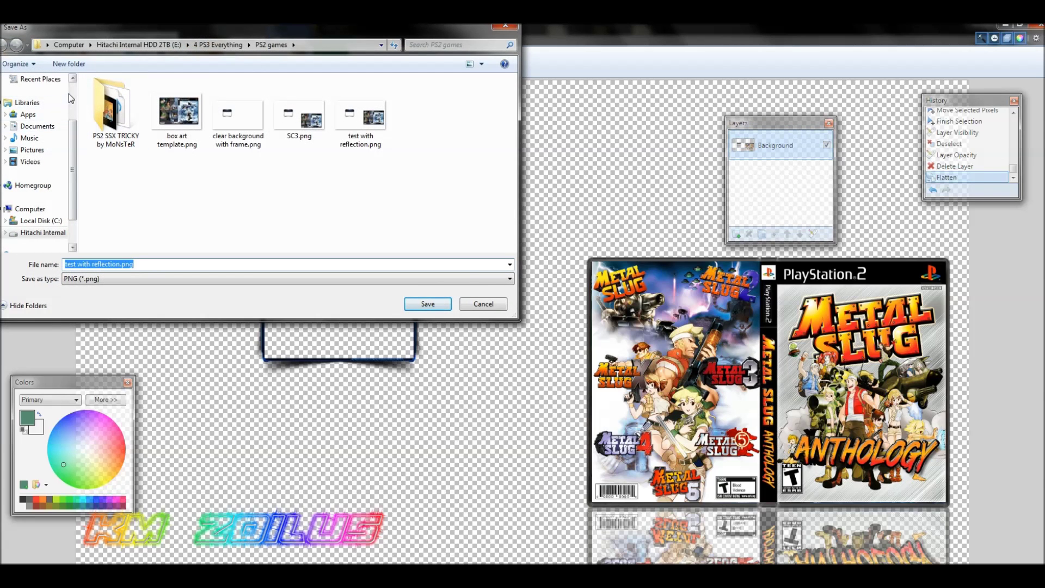
left_click(39, 97)
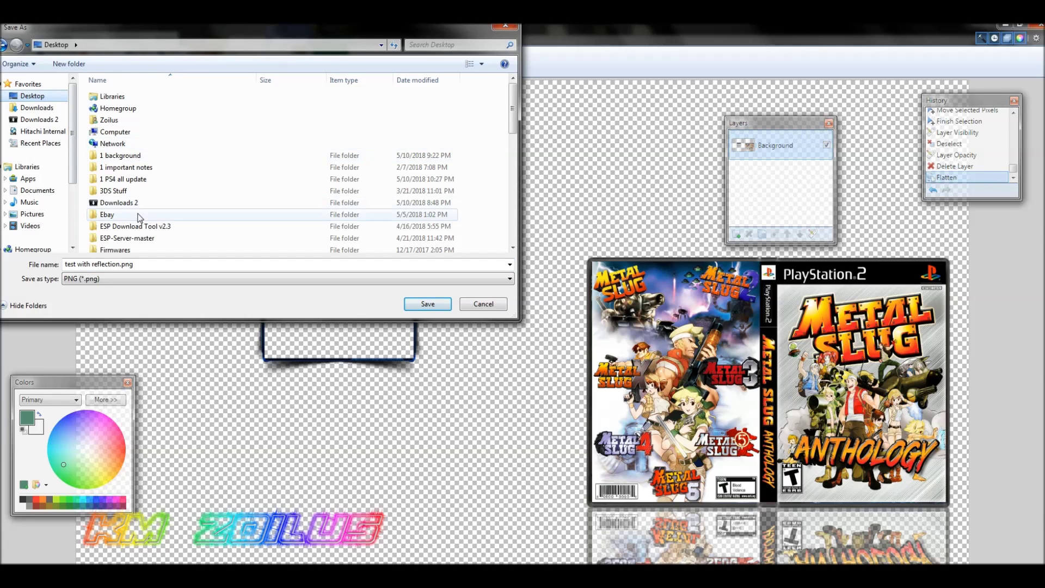
left_click(145, 206)
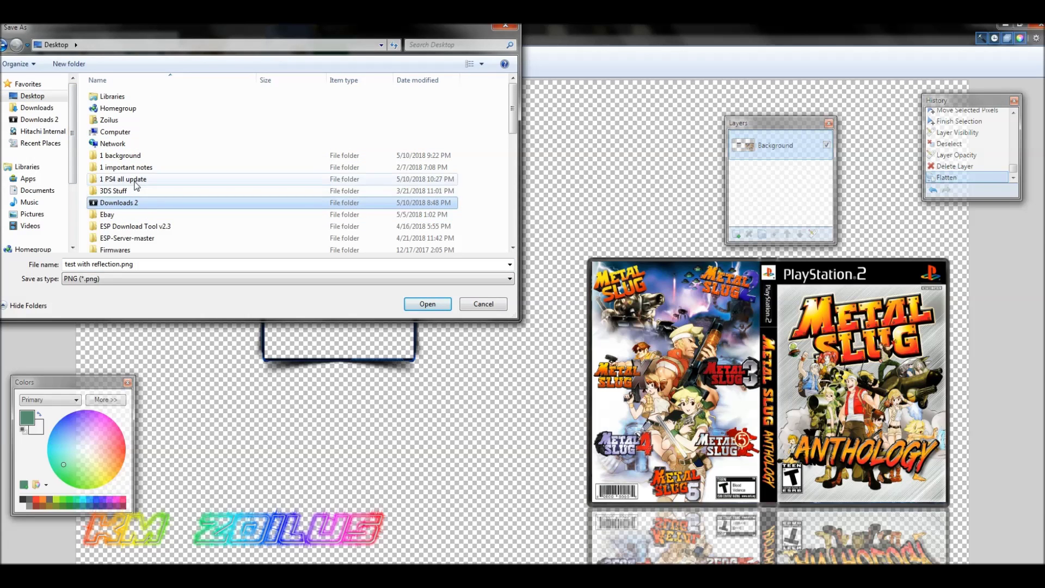
scroll(136, 184, "down", 1)
scroll(139, 192, "down", 2)
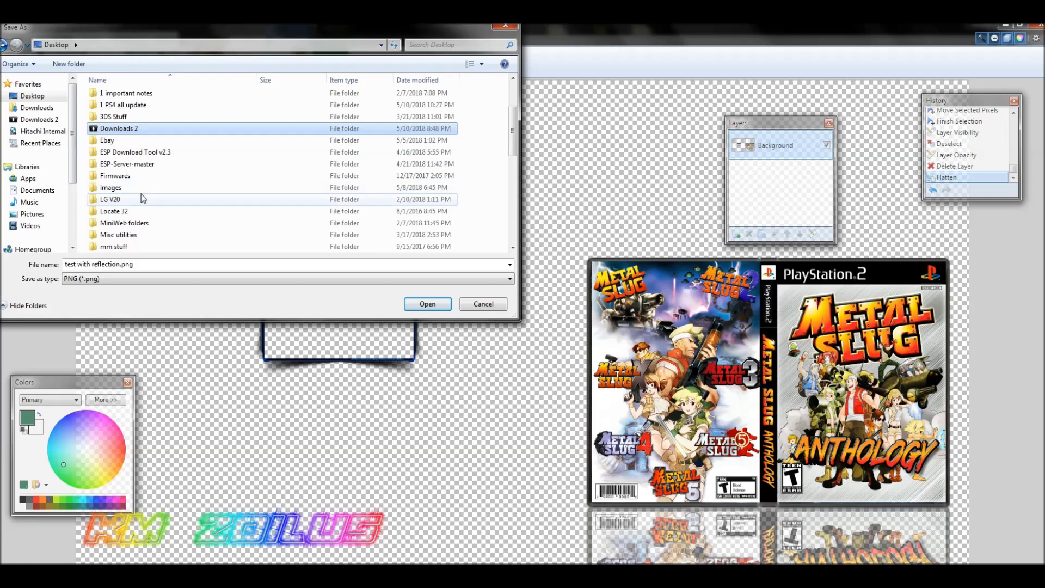
scroll(143, 195, "down", 1)
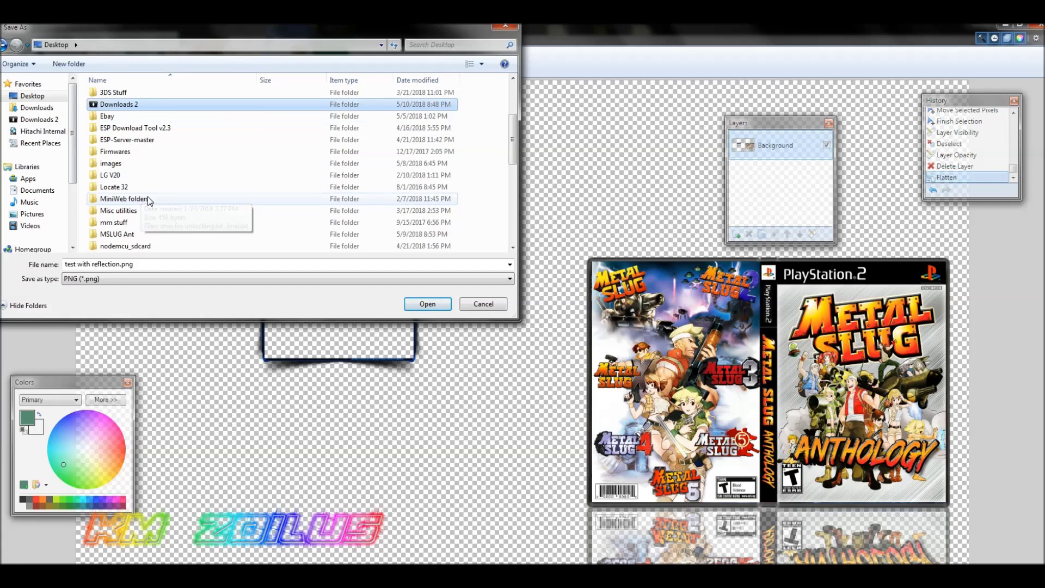
double_click(117, 236)
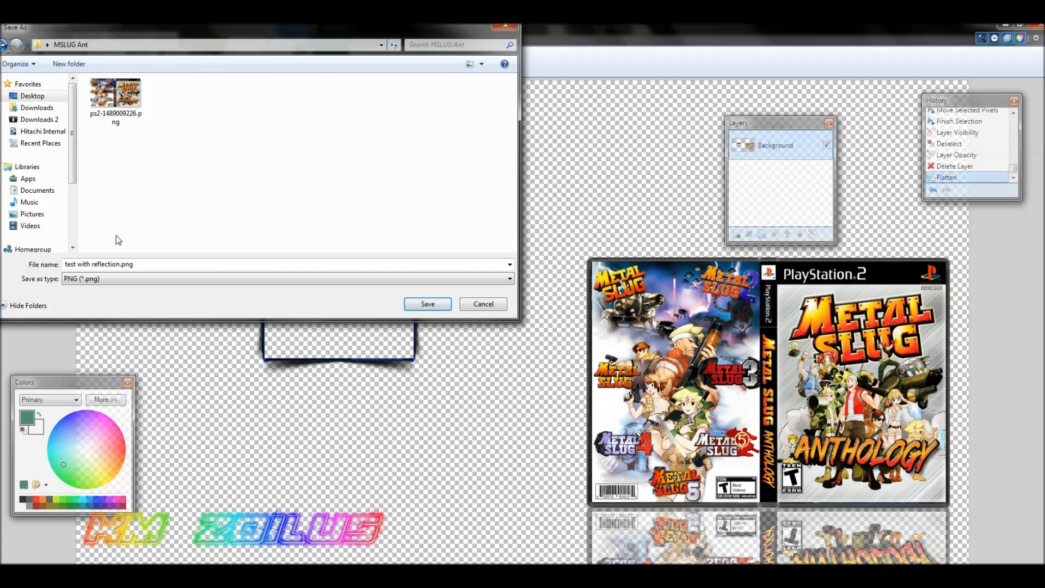
Name the file PIC1.PNG and save it as a PNG with the bit depth set to Auto-detect
left_click(102, 265)
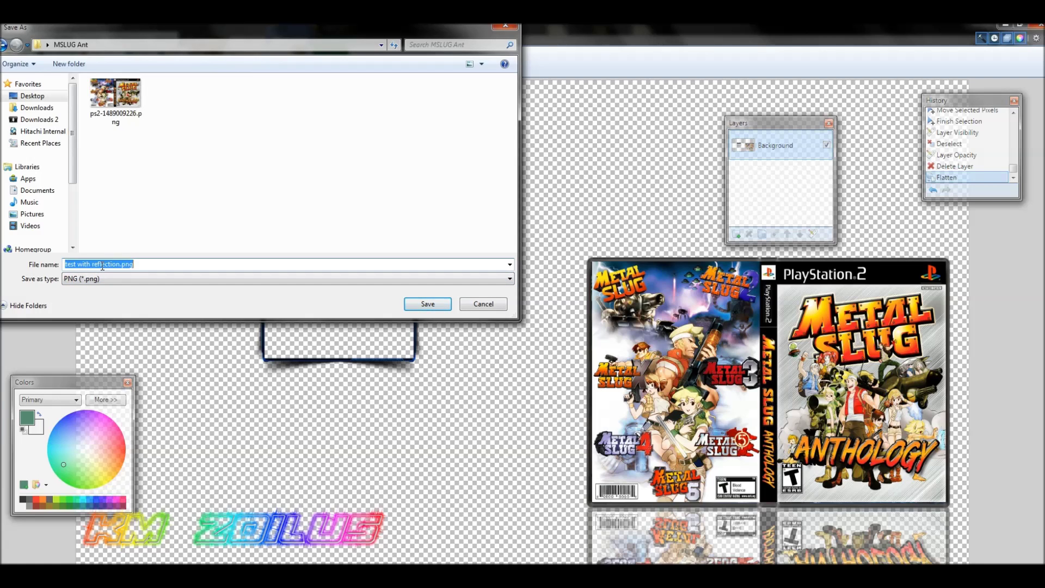
type("PIC1")
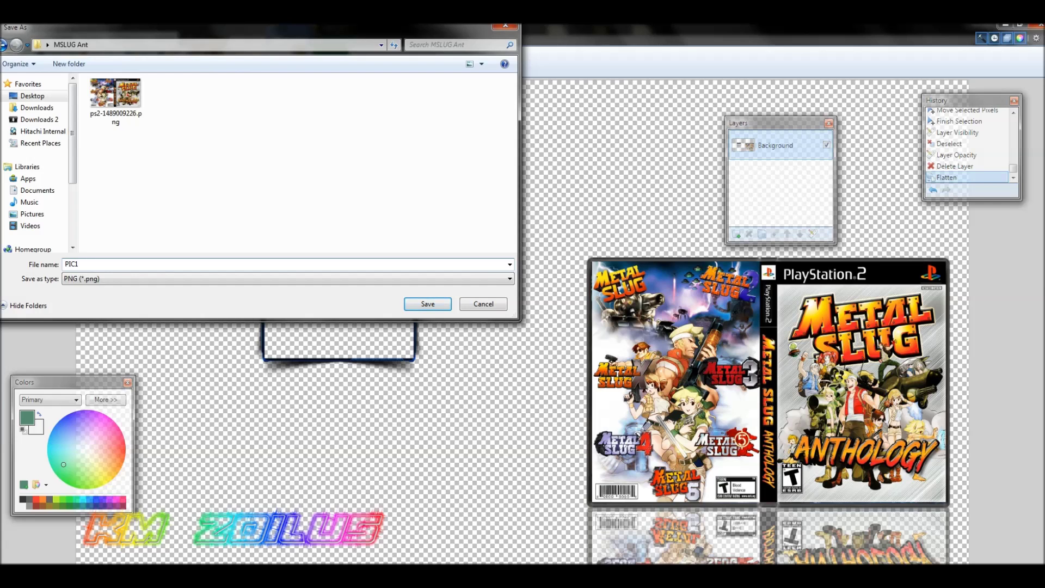
type(".PNG")
left_click(426, 304)
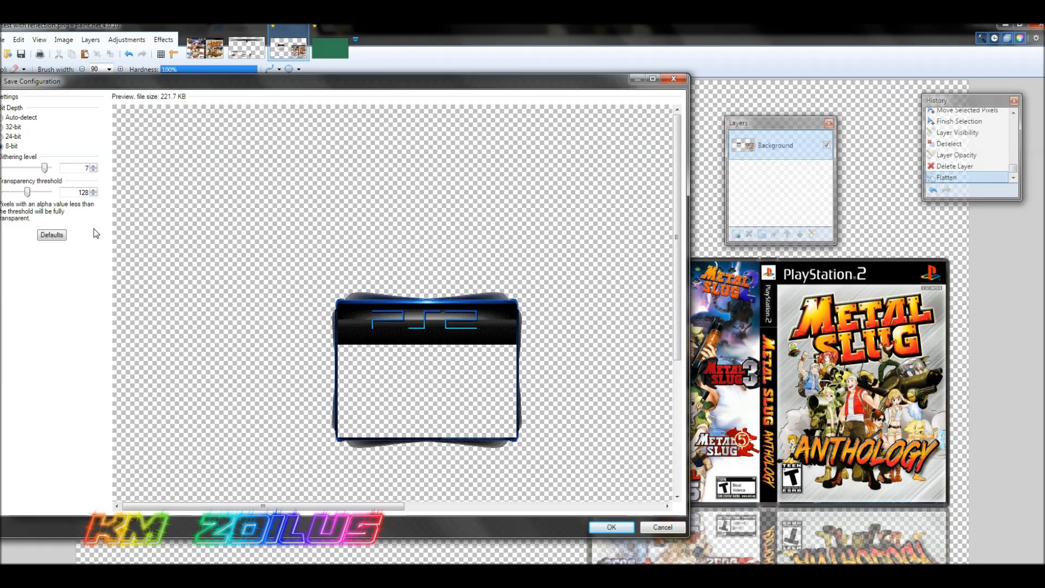
left_click(2, 126)
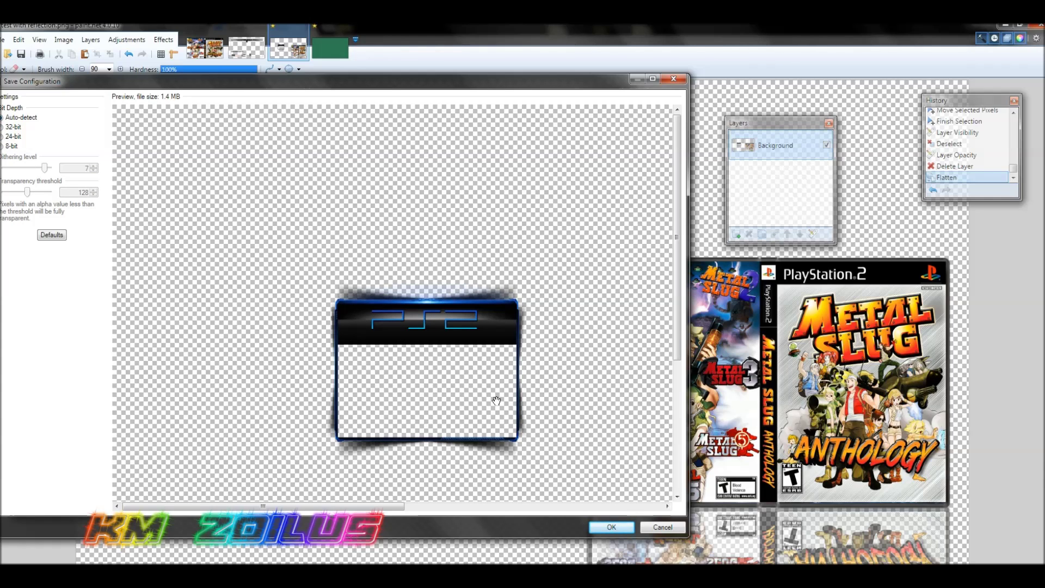
left_click(611, 528)
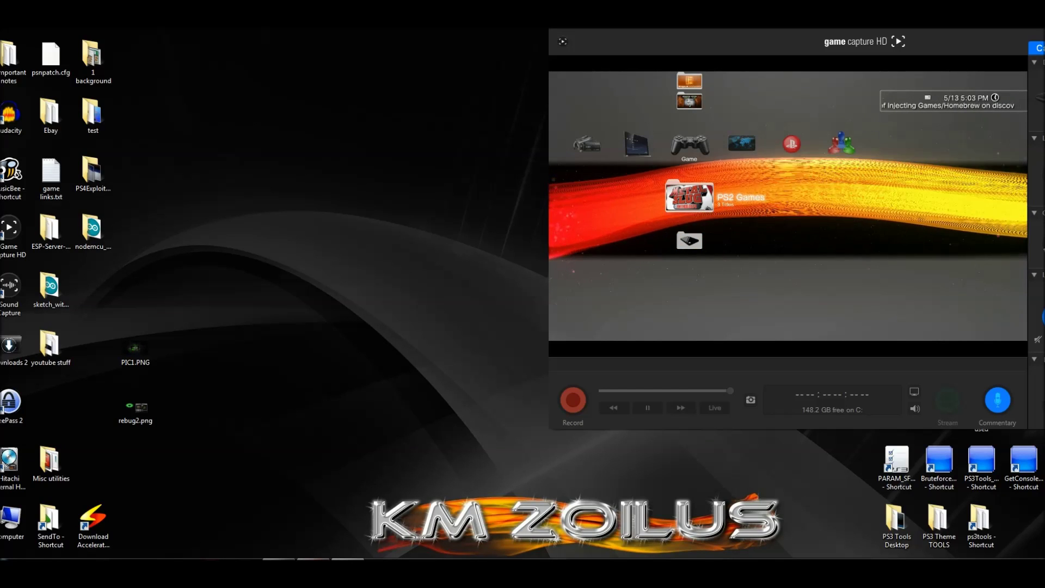
Switch to FileZilla and open the /dev_hdd0/game folder on the remote site
left_click(415, 493)
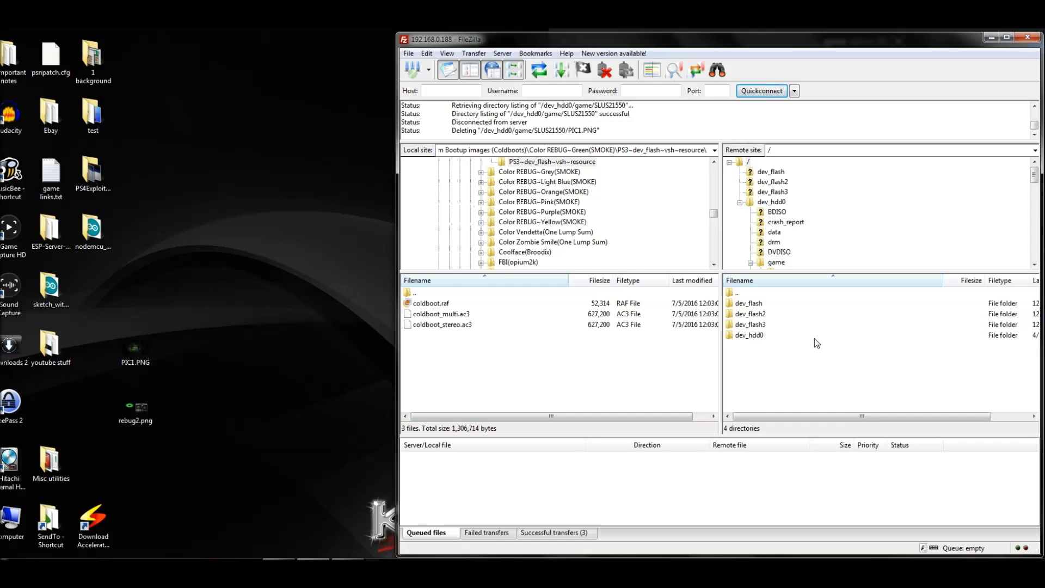
double_click(745, 337)
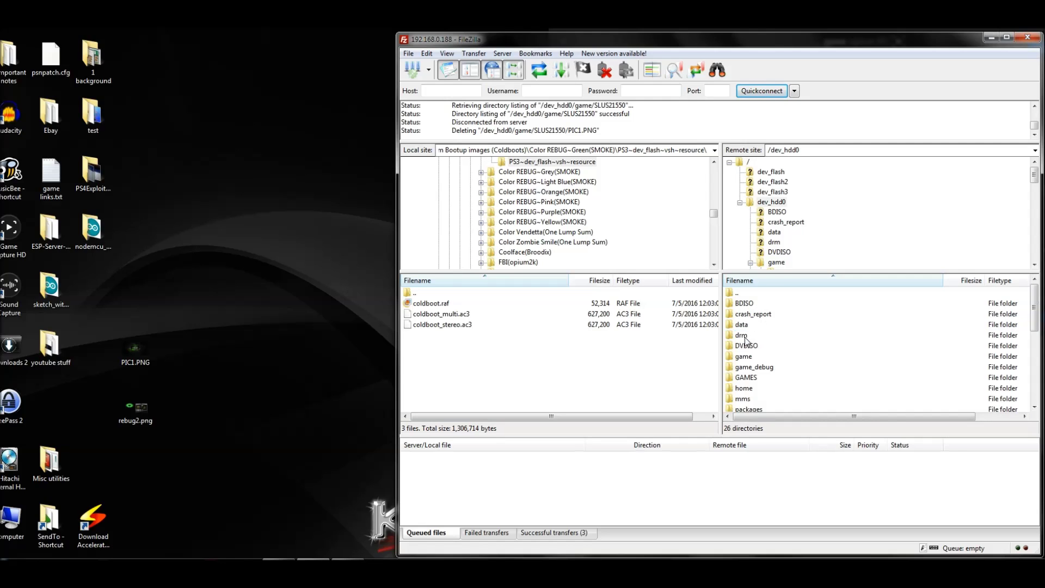
left_click(756, 357)
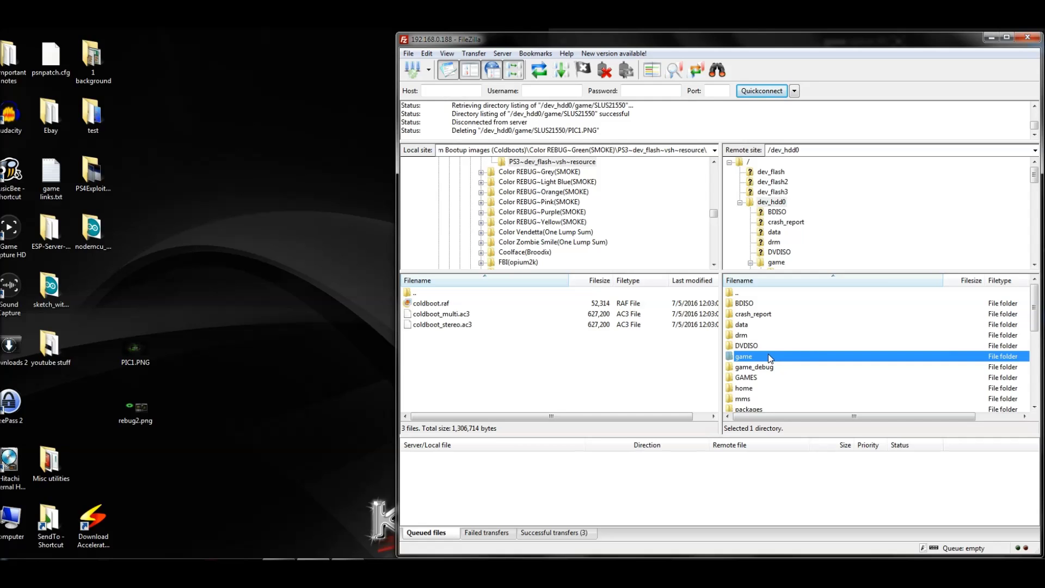
double_click(771, 357)
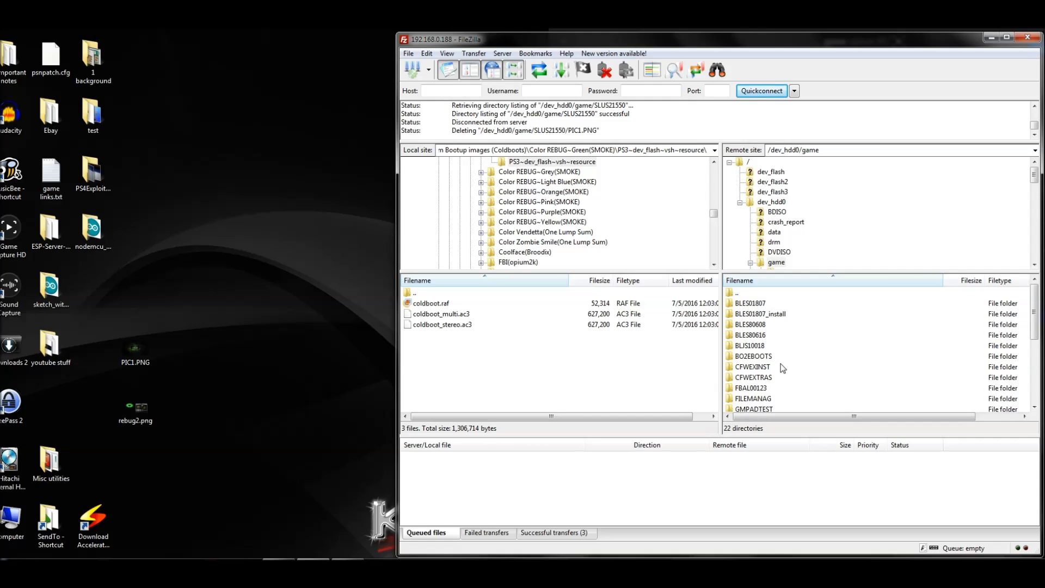
Browse the remote game directories, open the SLUS20326 folder and examine its ICON0.PNG and PIC1.PNG files
left_click(754, 325)
scroll(756, 349, "down", 1)
left_click(756, 347)
scroll(756, 348, "down", 2)
left_click(752, 357)
scroll(752, 359, "down", 1)
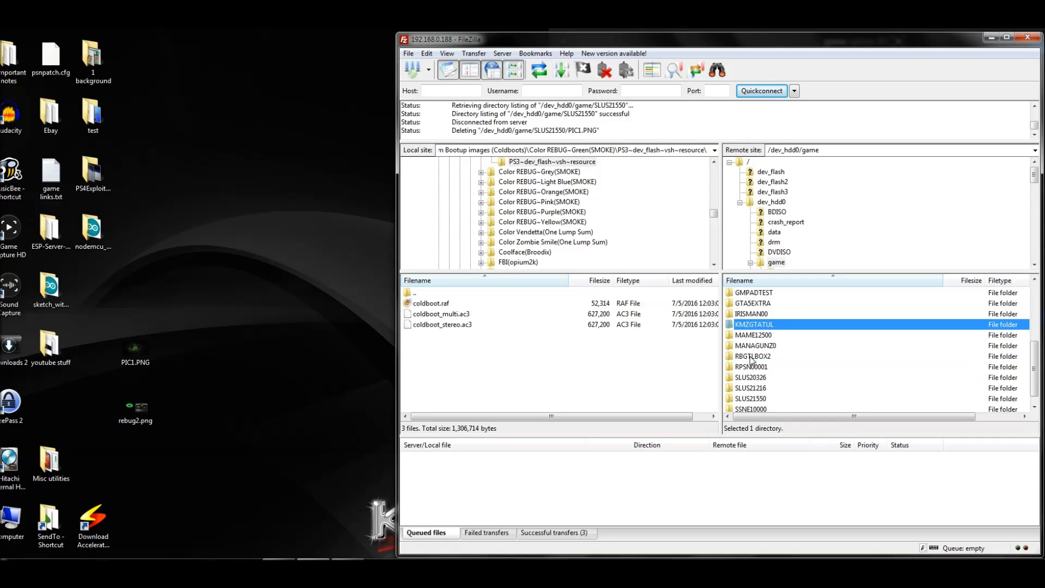
left_click(755, 357)
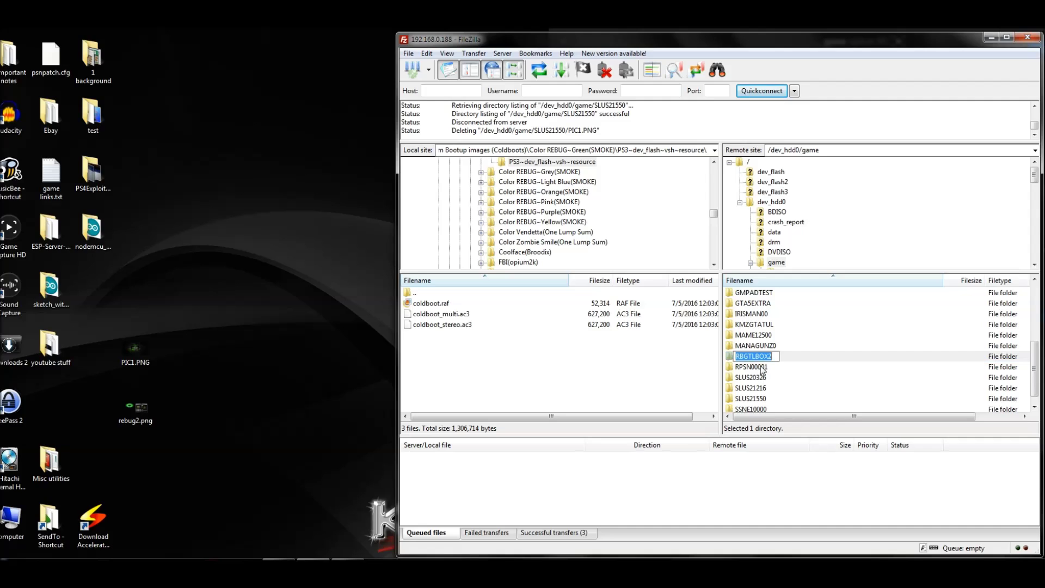
left_click(759, 347)
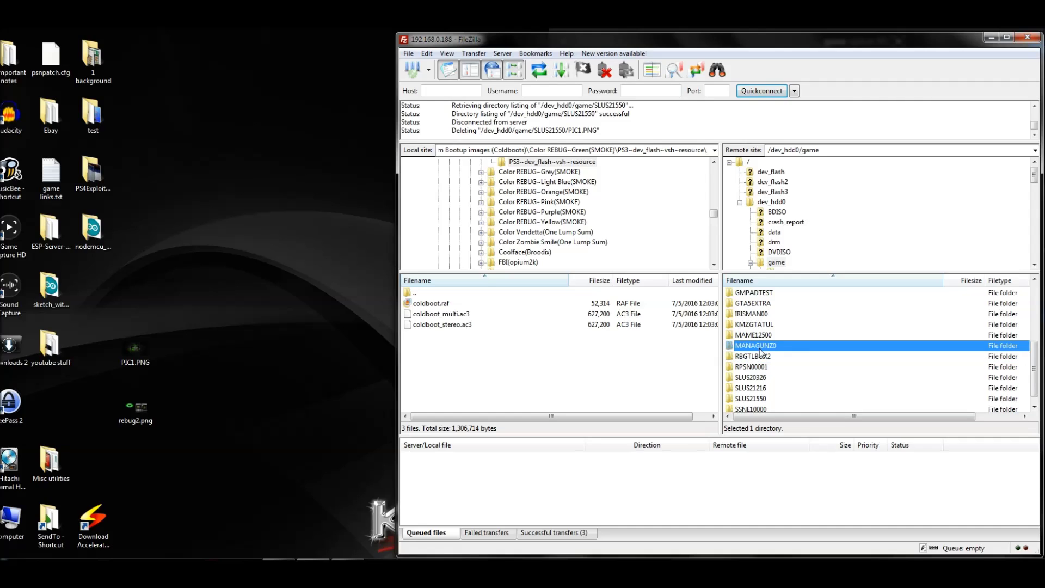
left_click(760, 379)
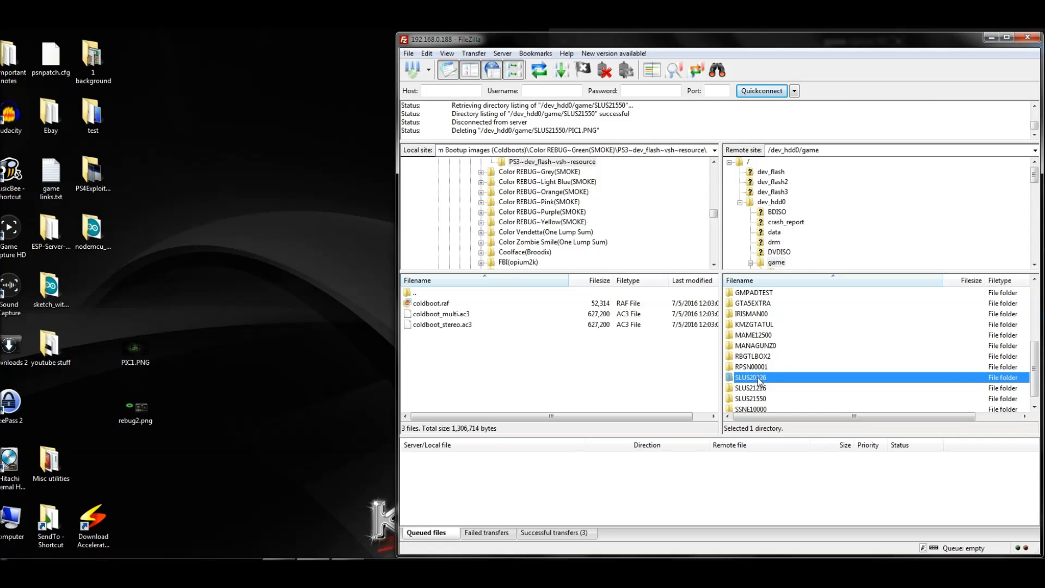
double_click(760, 380)
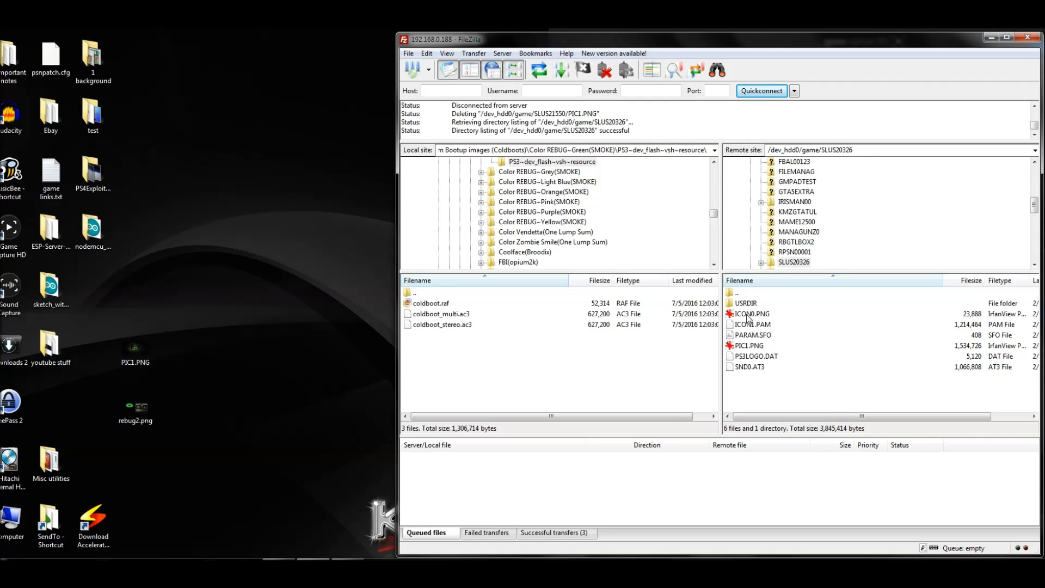
left_click(751, 317)
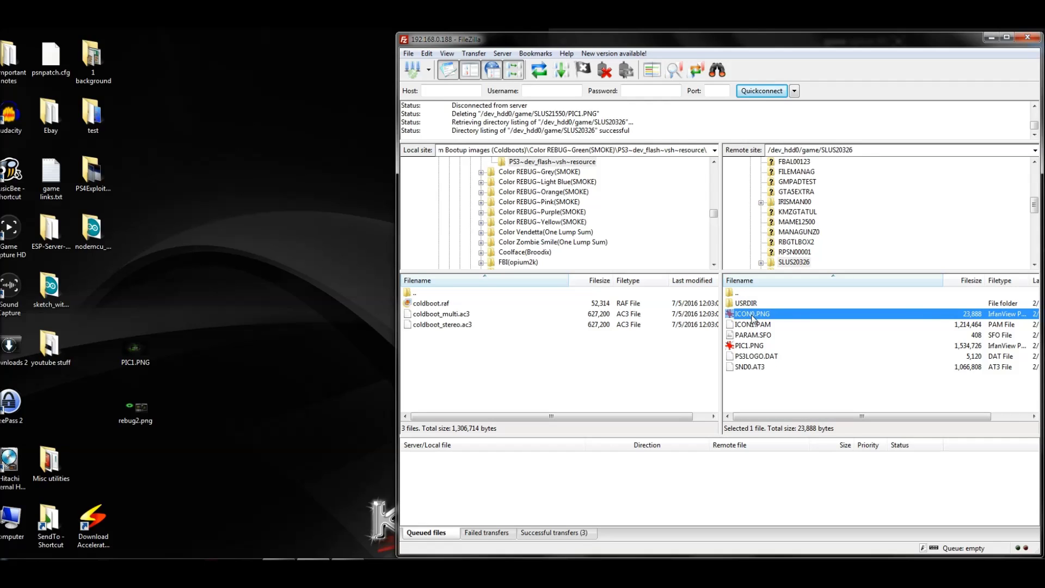
left_click(750, 347)
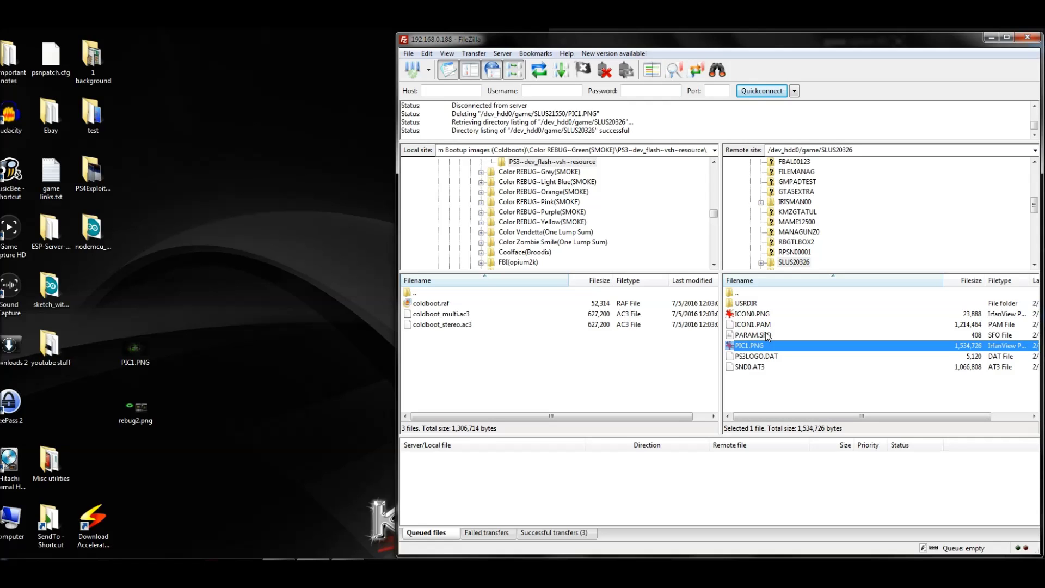
Return to the /dev_hdd0 directory on the remote site and open its GAMES folder
double_click(738, 295)
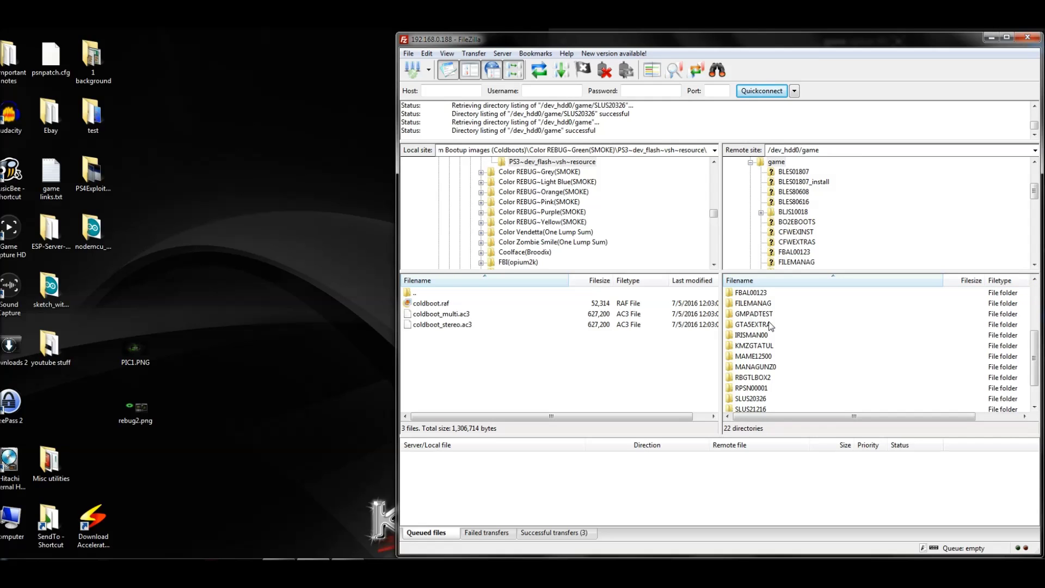
key("BackSpace")
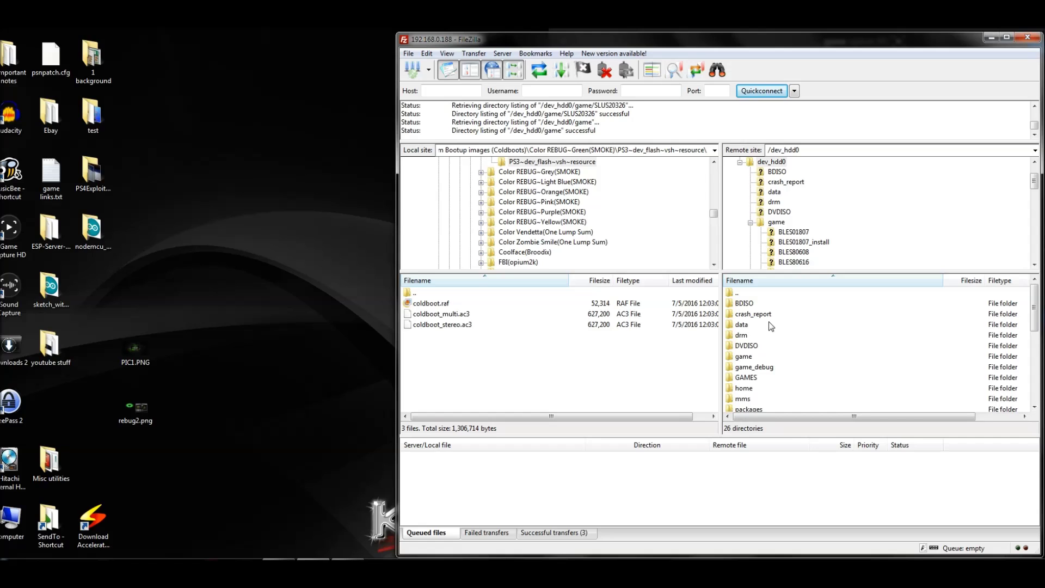
left_click(757, 367)
scroll(777, 375, "down", 1)
left_click(748, 346)
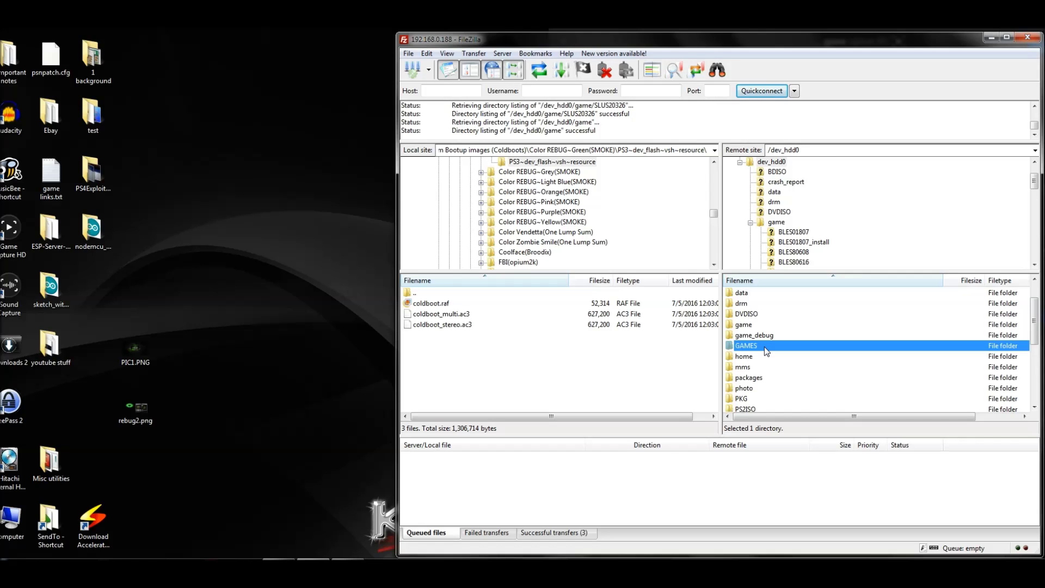
double_click(765, 348)
Open the PS3_GAME folder inside BLES01807-[Grand Theft Auto V] and locate its PIC1.PNG file
left_click(768, 307)
left_click(770, 314)
left_click(776, 325)
left_click(774, 303)
double_click(778, 314)
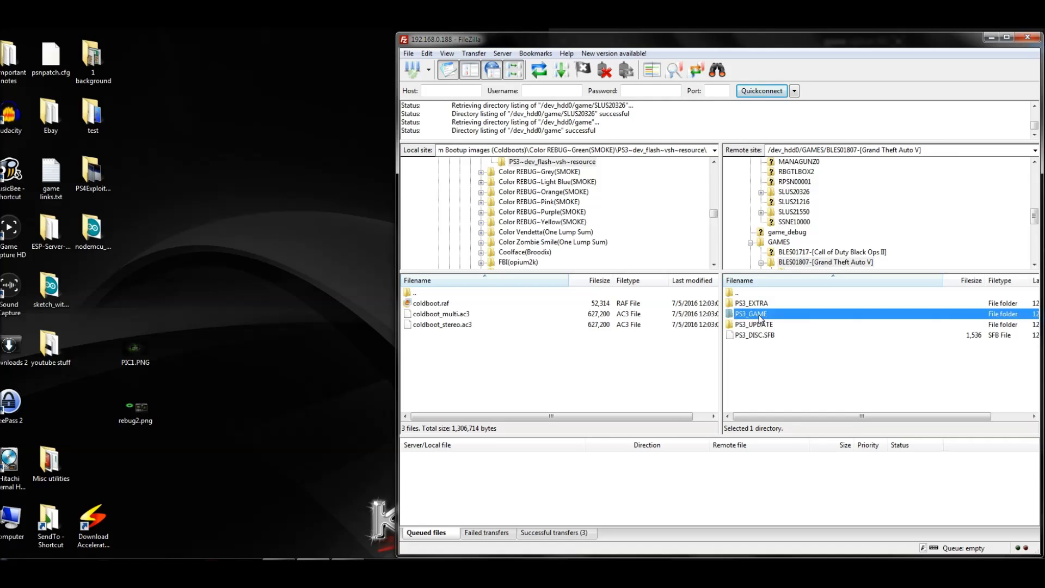
double_click(760, 316)
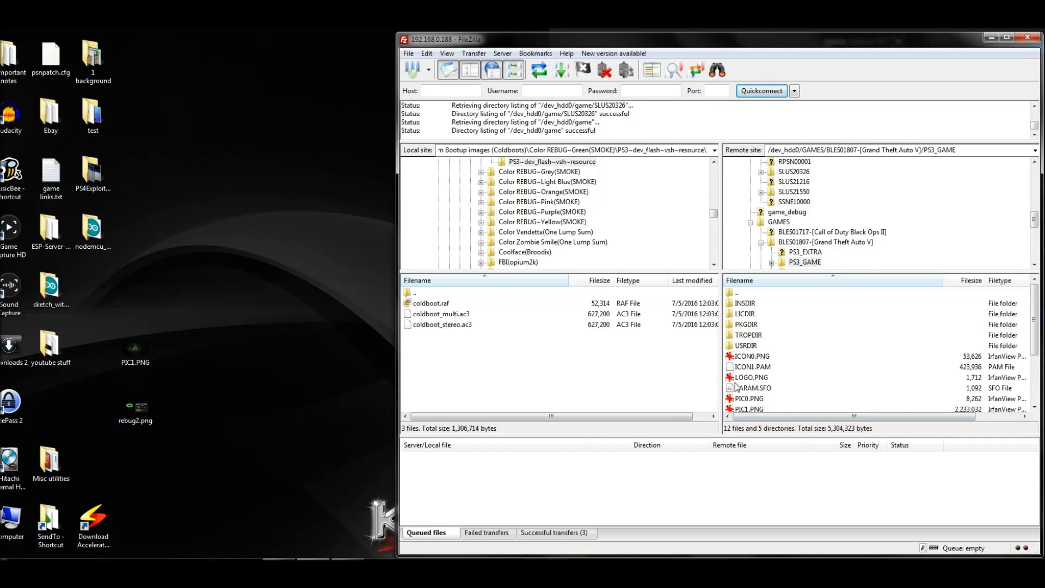
left_click(751, 409)
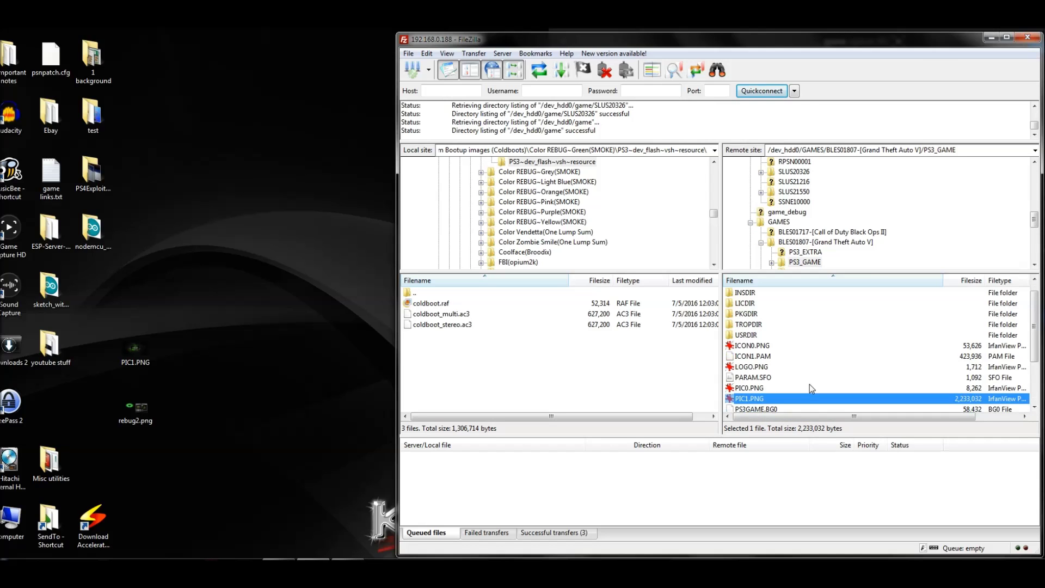
Go back to /dev_hdd0/game on the remote site and open the SLUS21550 folder
key("BackSpace")
key("BackSpace")
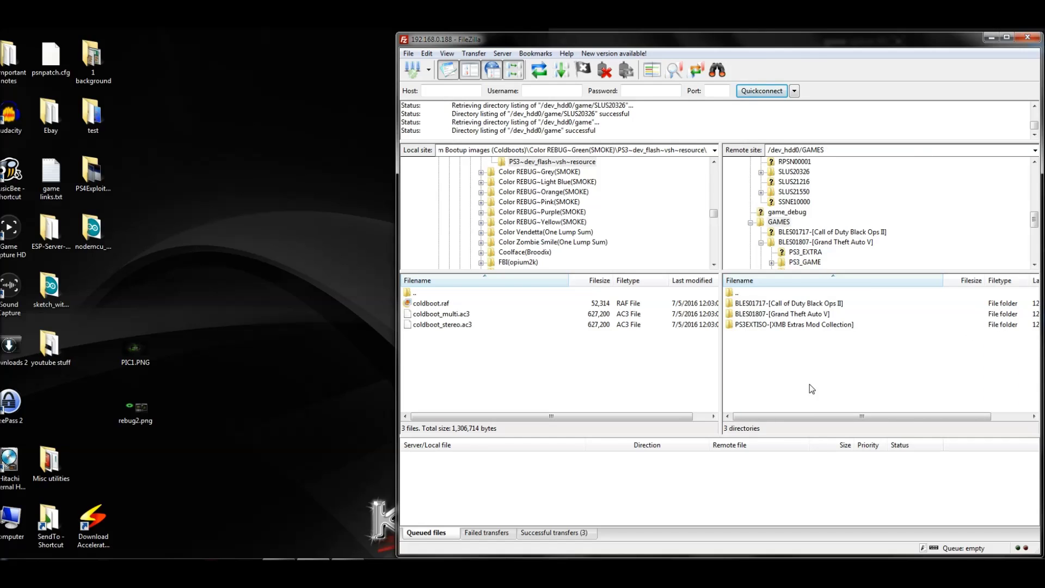
key("BackSpace")
double_click(744, 358)
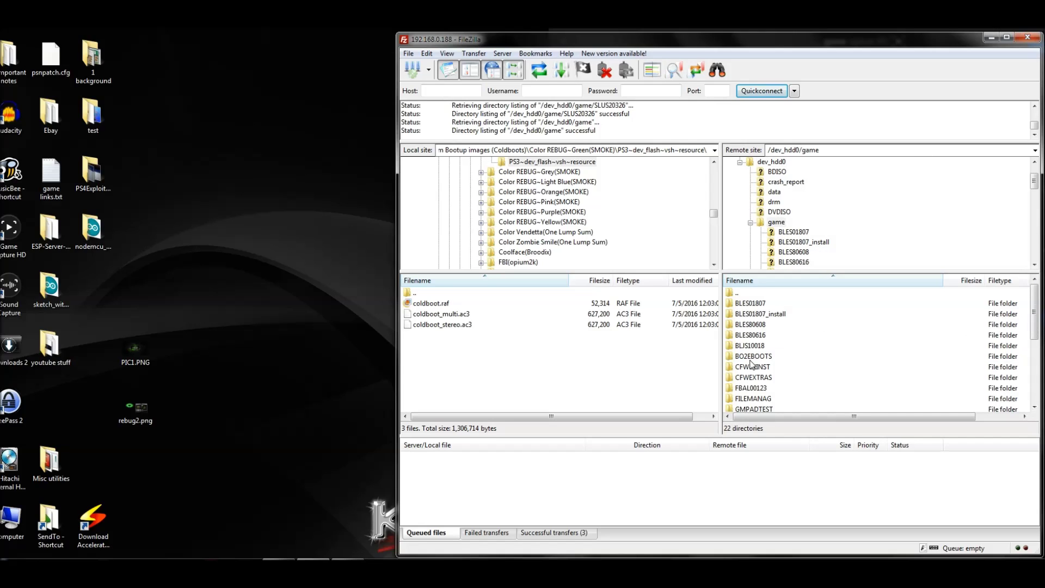
scroll(776, 373, "down", 4)
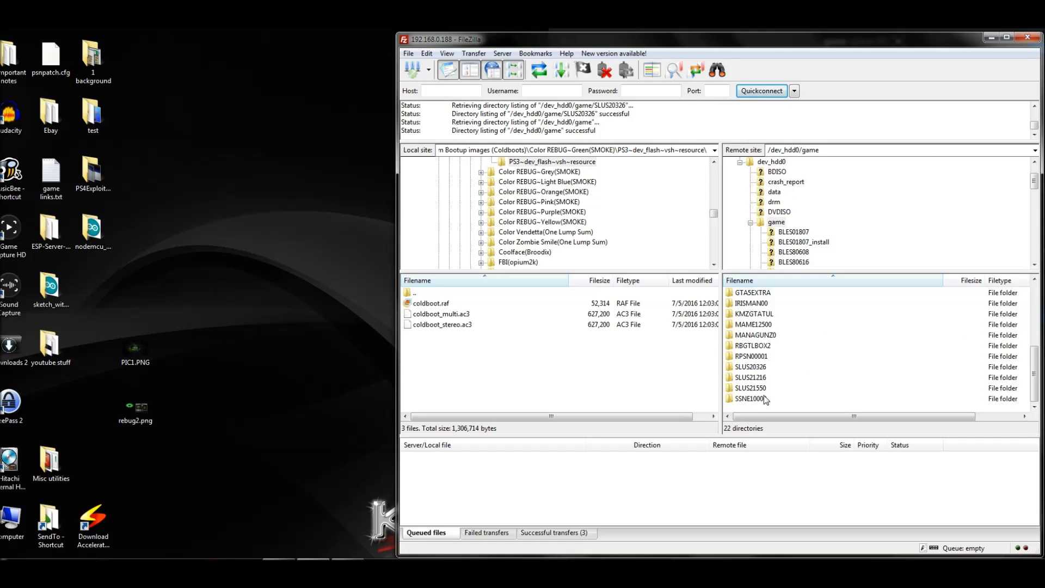
double_click(756, 389)
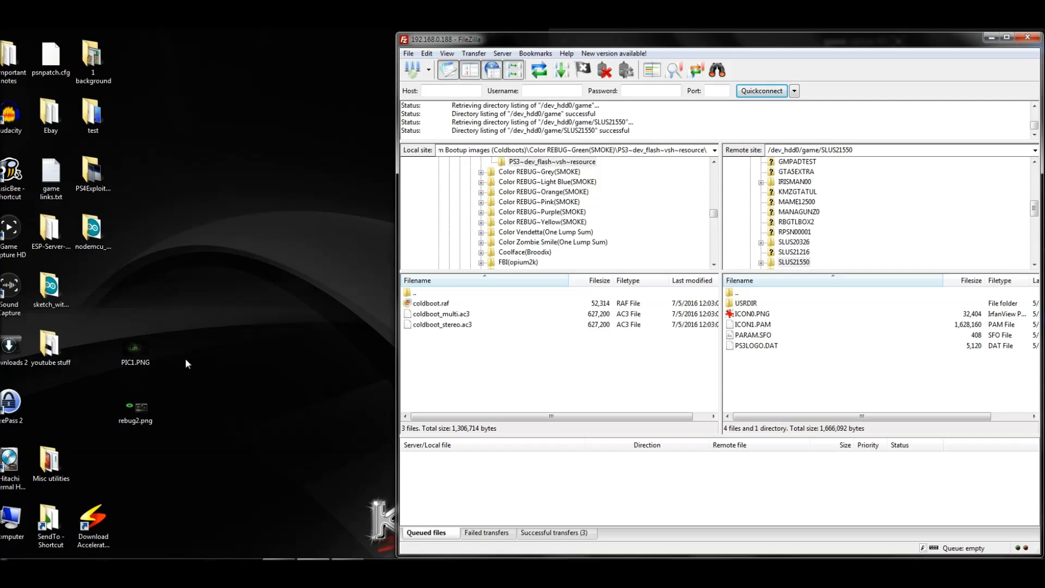
Move the FileZilla window aside and minimize the Game Capture HD window to uncover the MSLUG Ant folder on the desktop
left_click(72, 572)
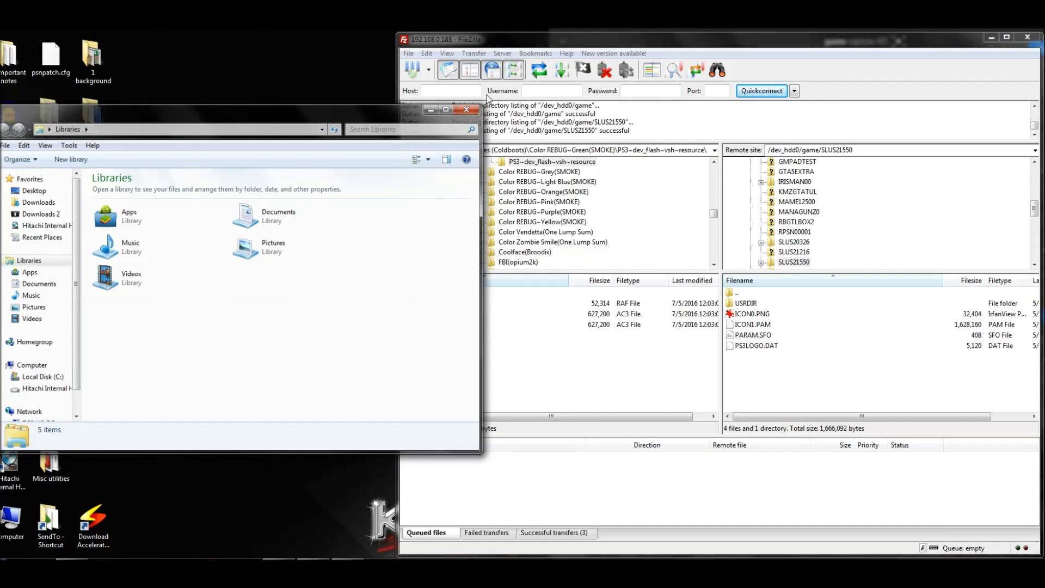
left_click(467, 110)
left_click_drag(724, 43, 571, 40)
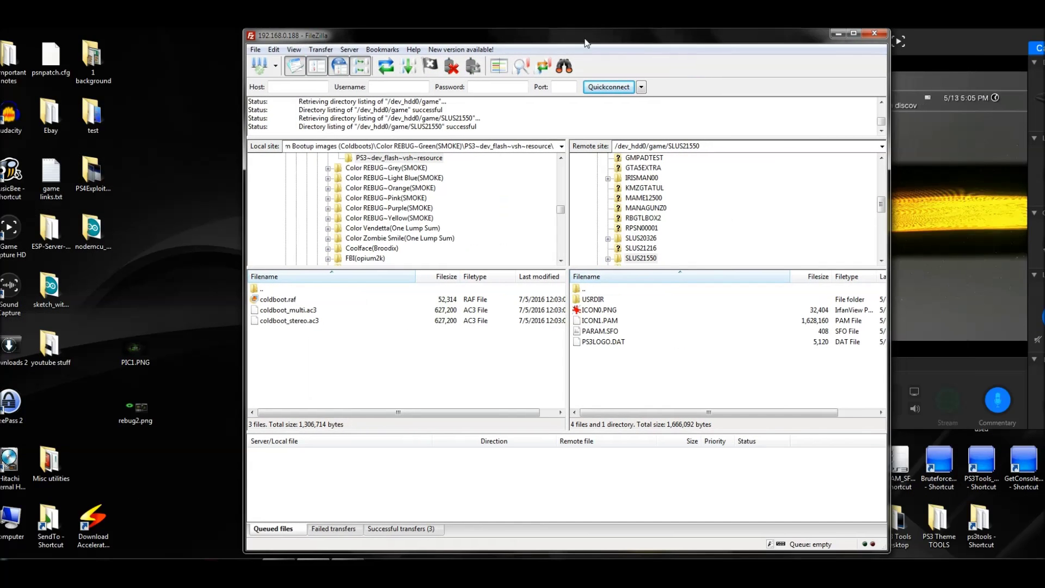
left_click(962, 36)
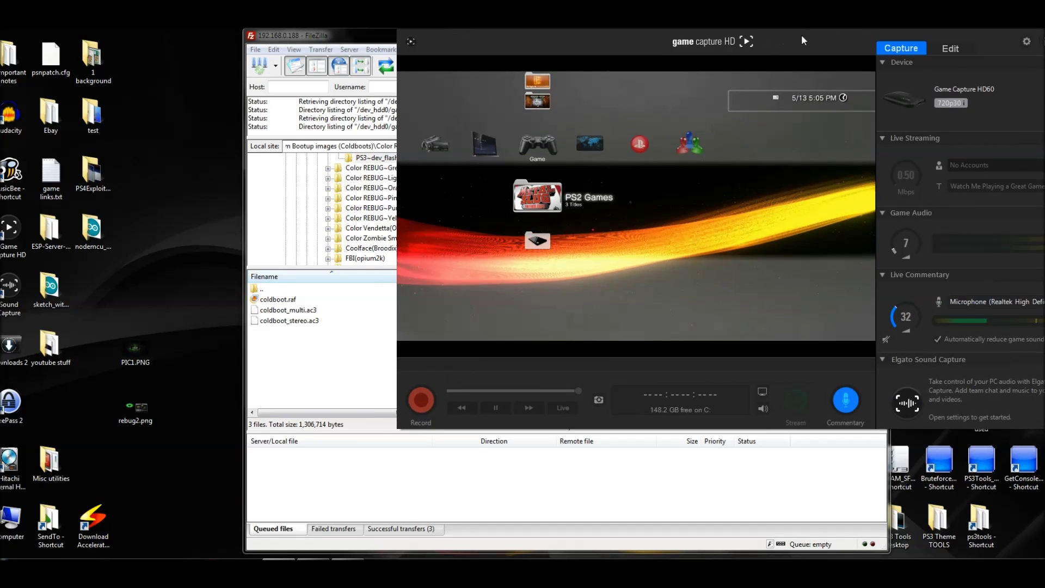
left_click(1031, 44)
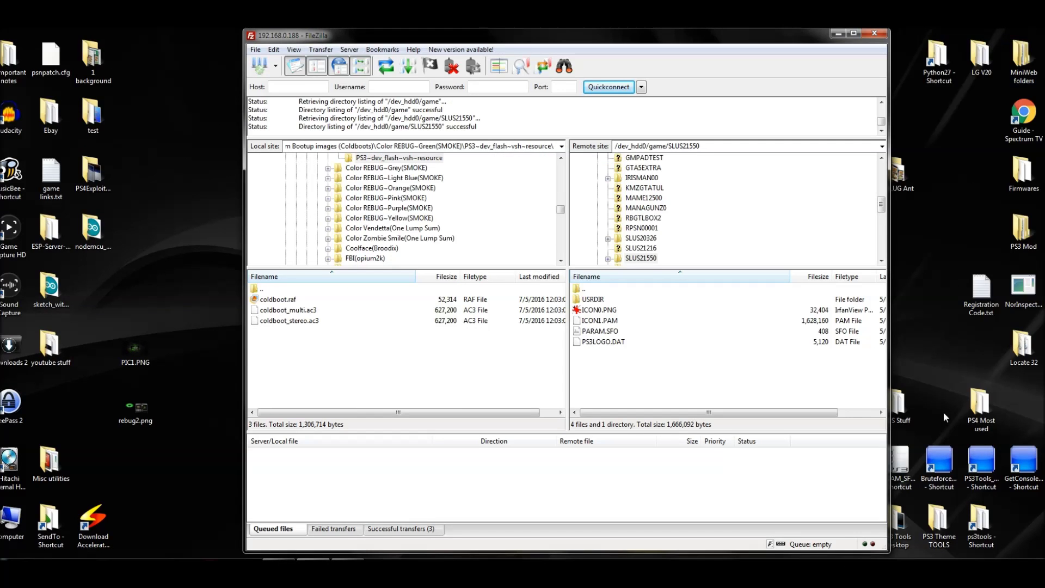
Upload PIC1.PNG from the MSLUG Ant desktop folder to /dev_hdd0/game/SLUS21550, and switch to Game Capture HD
double_click(900, 192)
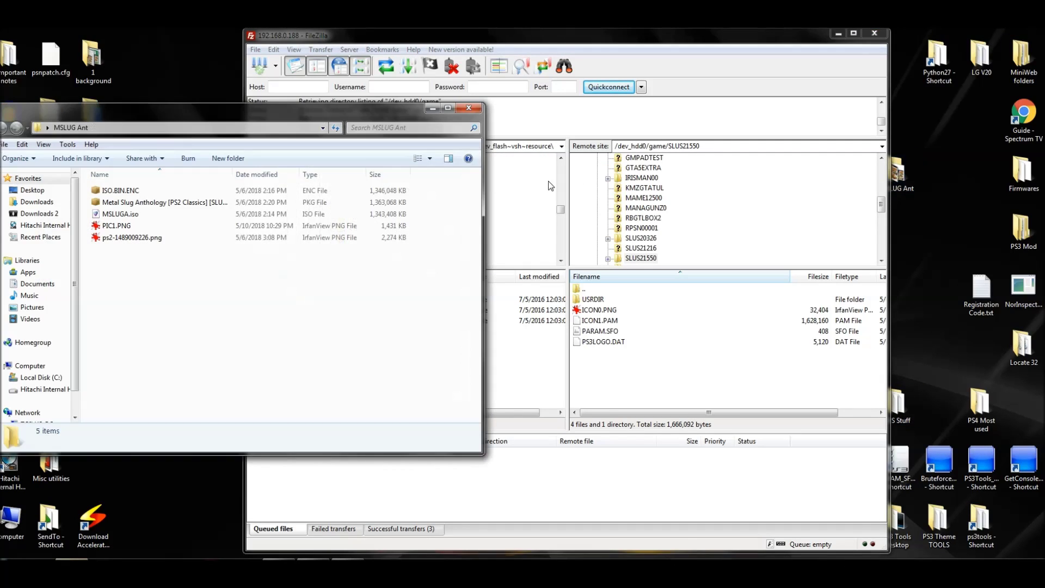
left_click_drag(117, 226, 642, 348)
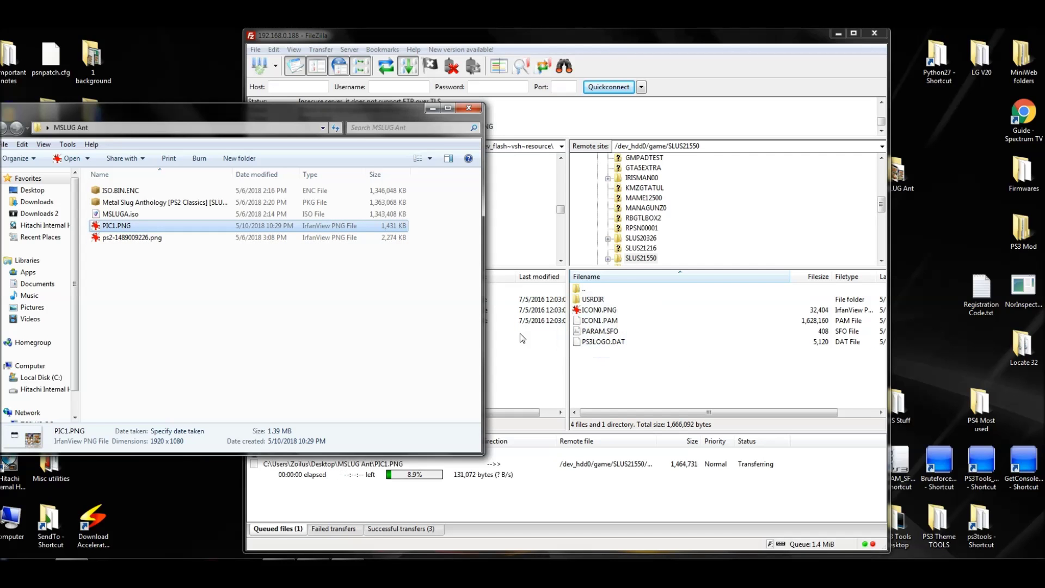
left_click(435, 110)
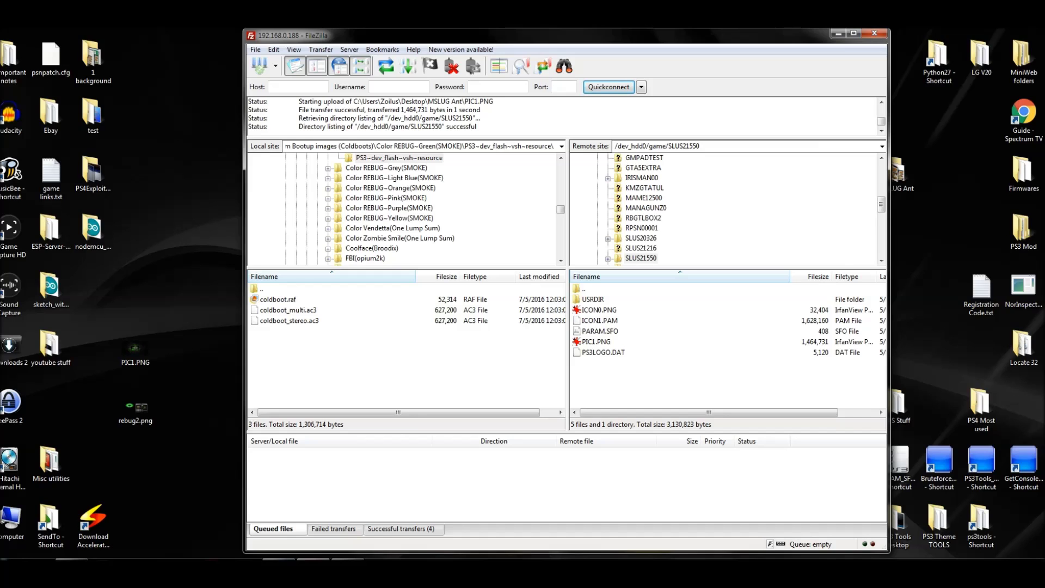
left_click(314, 572)
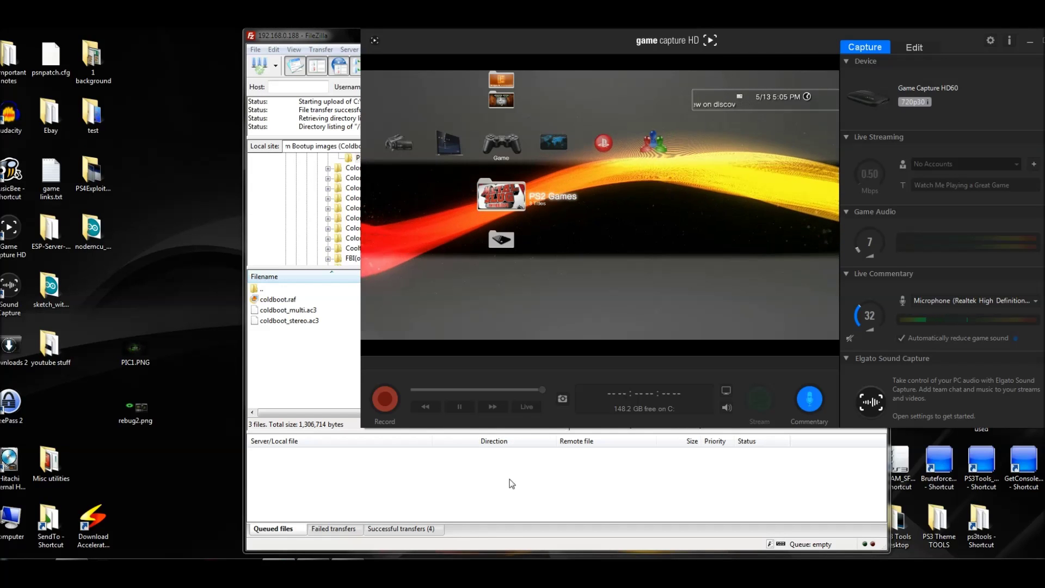